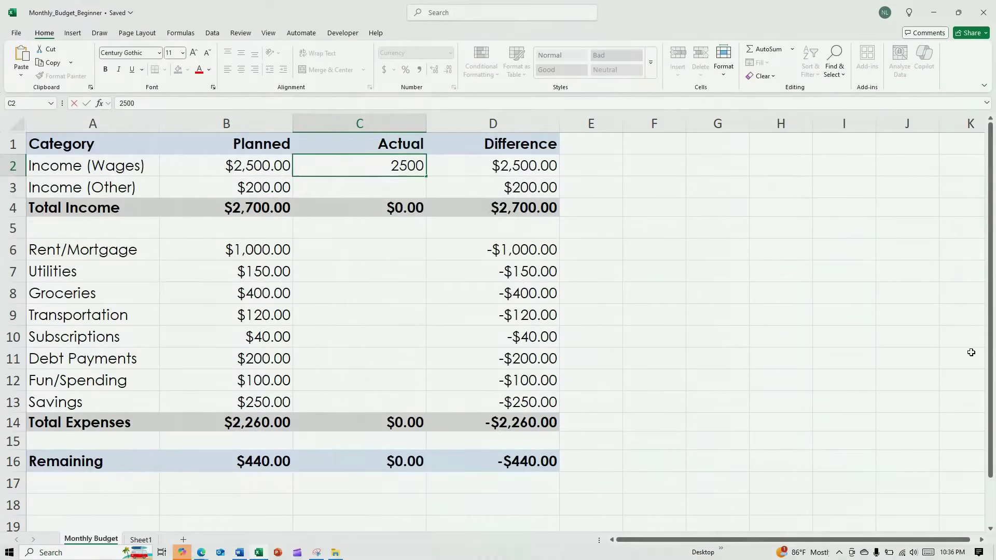
Enter the actual wages, then 180 other income, 1000 rent and 160 utilities in column C
{"action": "key", "text": "Return"}
{"action": "type", "text": "180"}
{"action": "key", "text": "Return"}
{"action": "key", "text": "Return"}
{"action": "key", "text": "Return"}
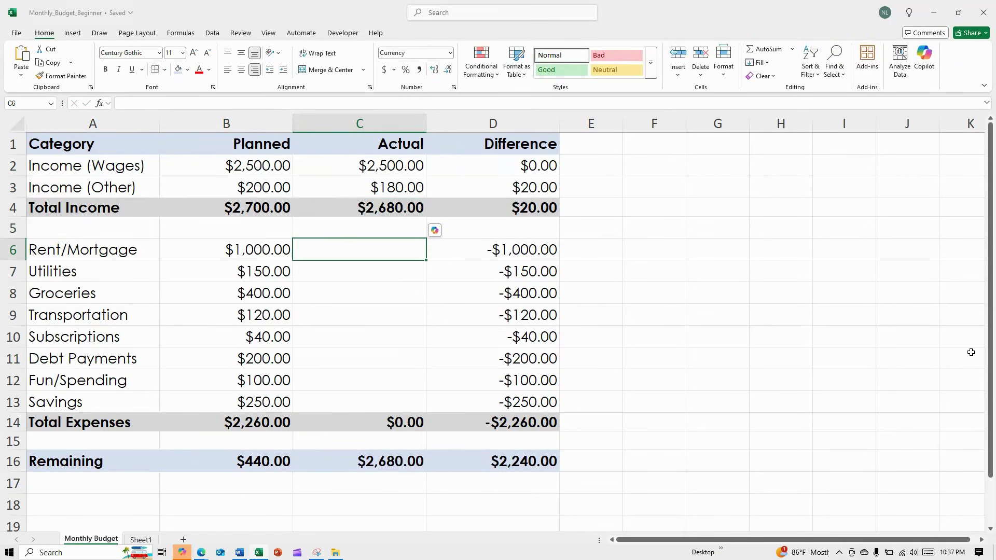
{"action": "type", "text": "1000"}
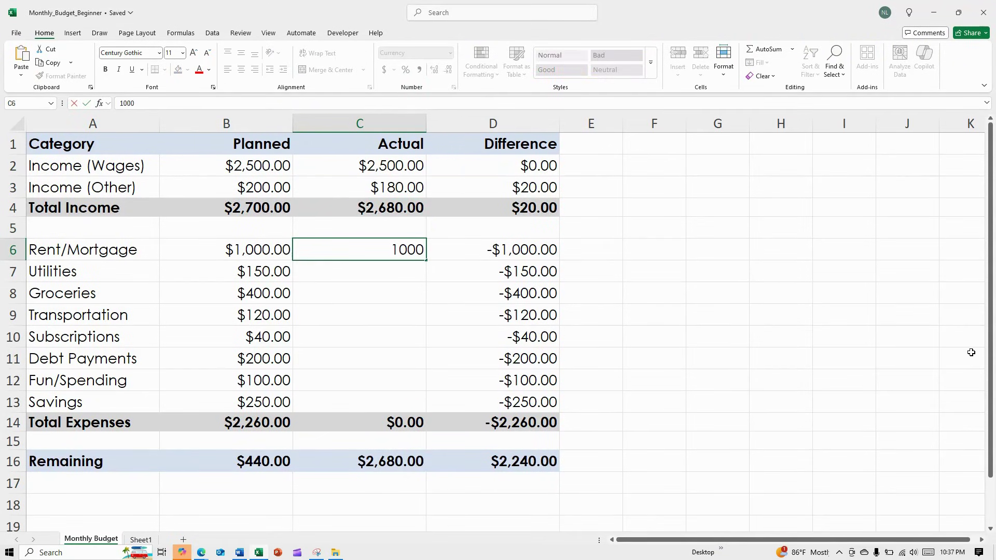
{"action": "key", "text": "Return"}
{"action": "type", "text": "160"}
{"action": "key", "text": "Return"}
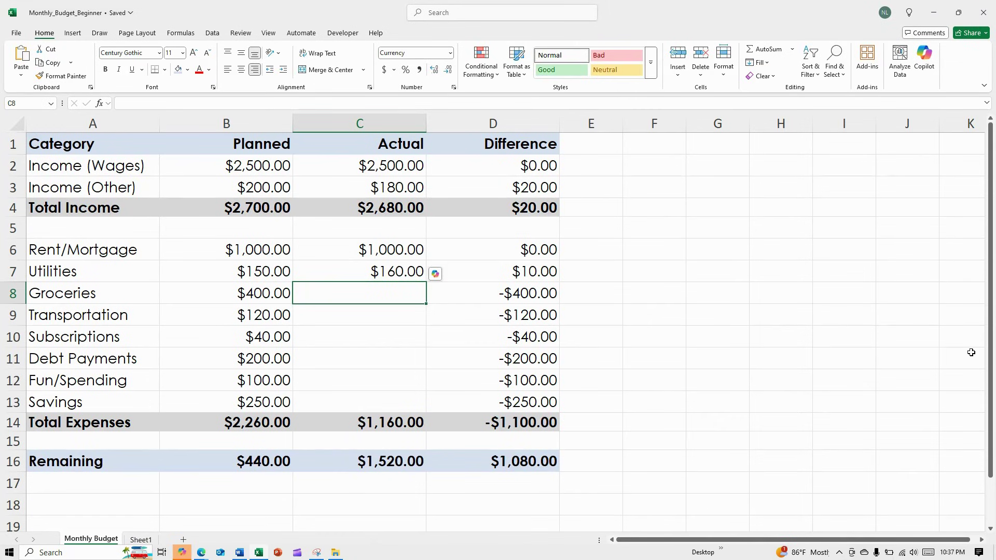
Enter actuals 390 groceries, 135 transportation, 40 subscriptions, 200 debt payments and 120 fun/spending
{"action": "type", "text": "390"}
{"action": "key", "text": "Return"}
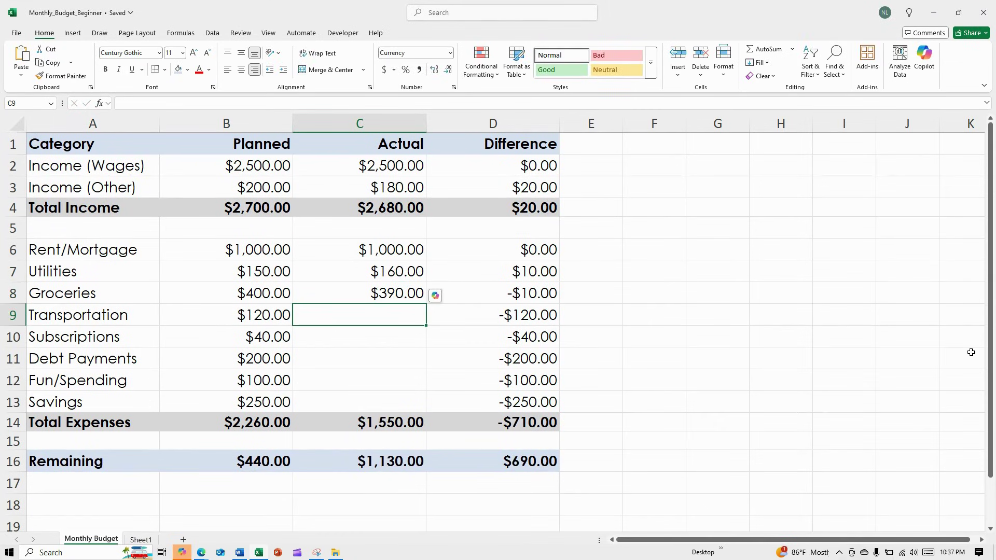
{"action": "type", "text": "135"}
{"action": "key", "text": "Return"}
{"action": "type", "text": "40"}
{"action": "key", "text": "Return"}
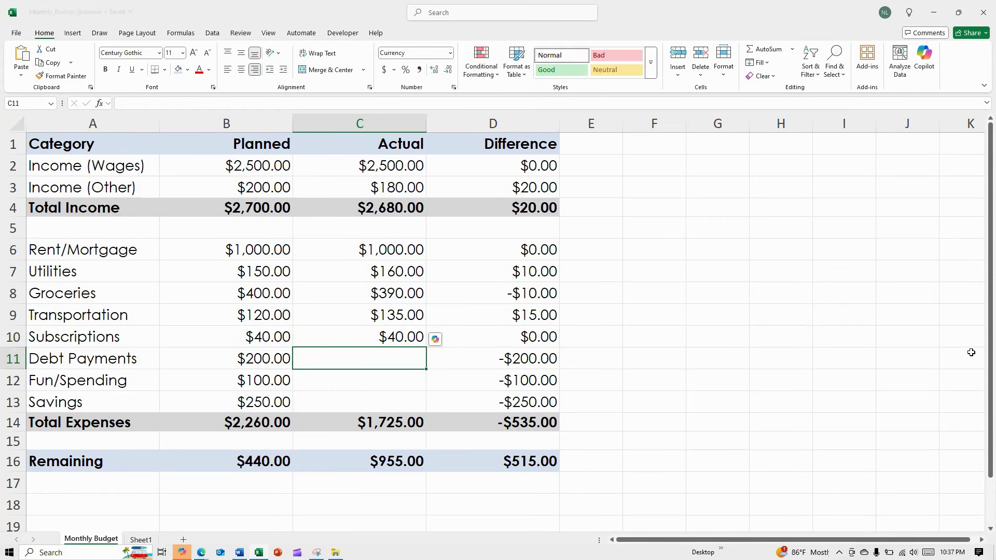
{"action": "type", "text": "200"}
{"action": "key", "text": "Return"}
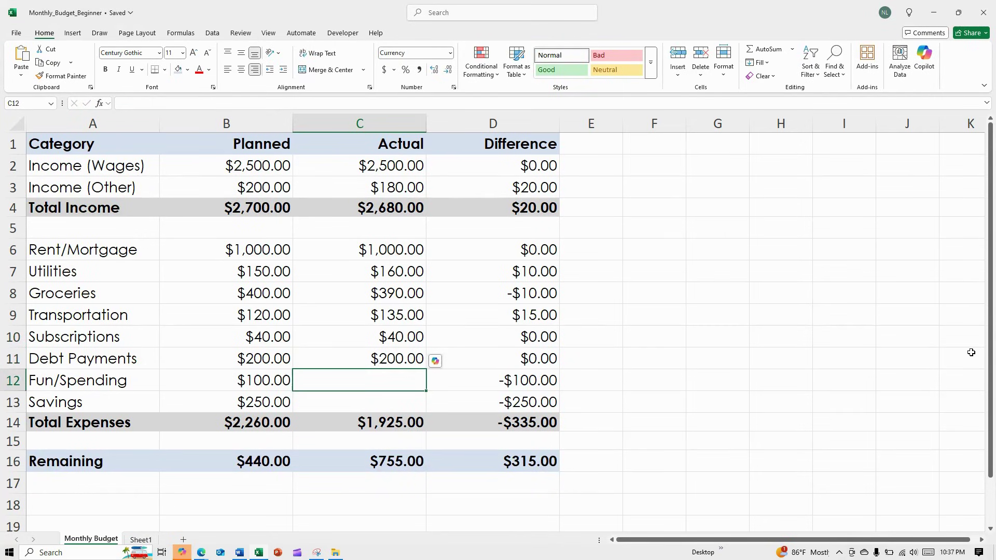
{"action": "type", "text": "120"}
{"action": "key", "text": "Return"}
{"action": "key", "text": "Return"}
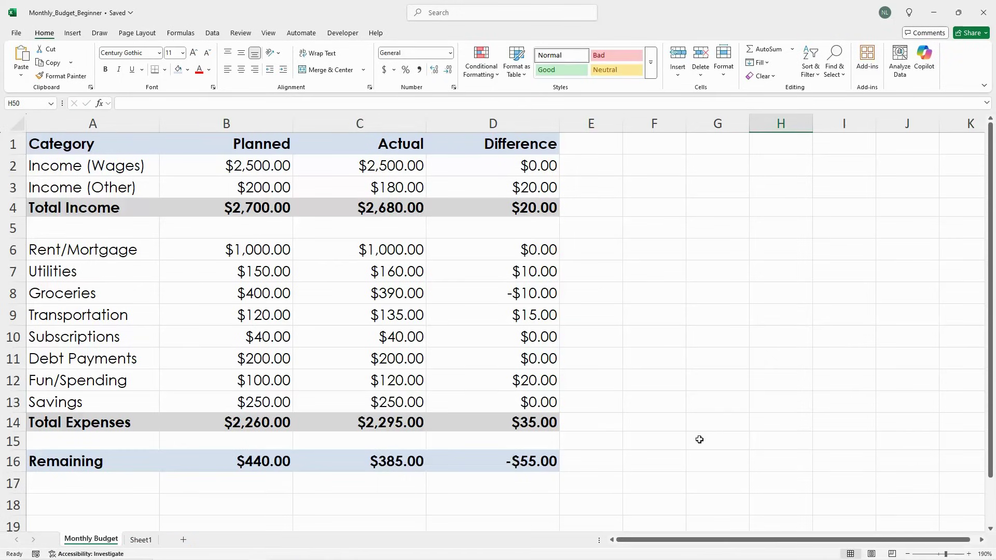
On Sheet1, type the headers Category, Planned, Actual and Difference across A1:D1
{"action": "left_click", "coordinate": [143, 541]}
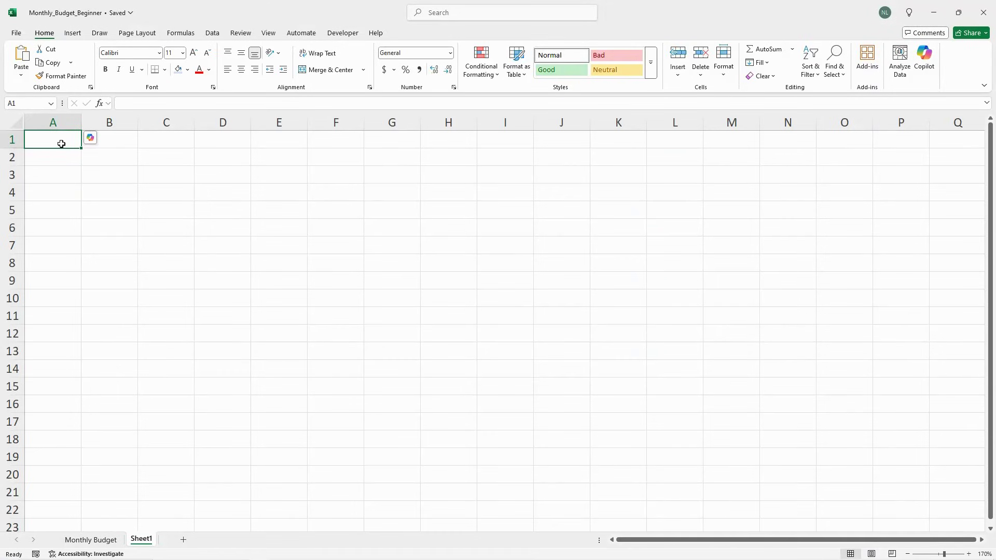
{"action": "type", "text": "Cat"}
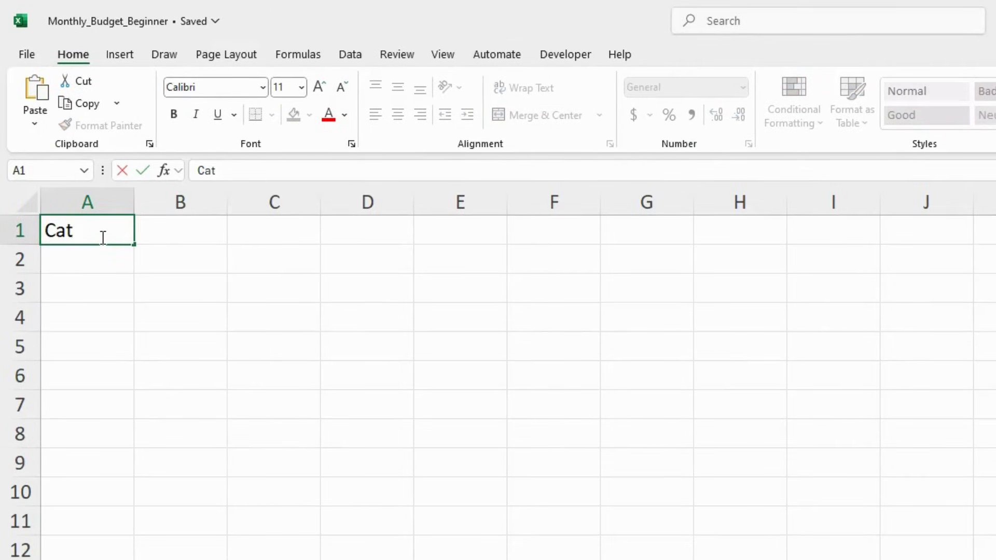
{"action": "type", "text": "agory"}
{"action": "key", "text": "Tab"}
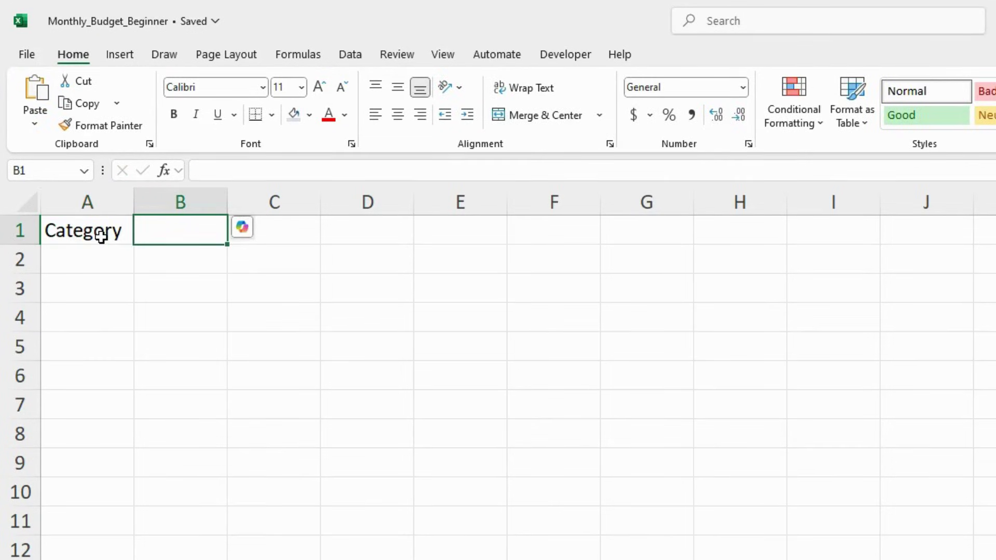
{"action": "type", "text": "Planned"}
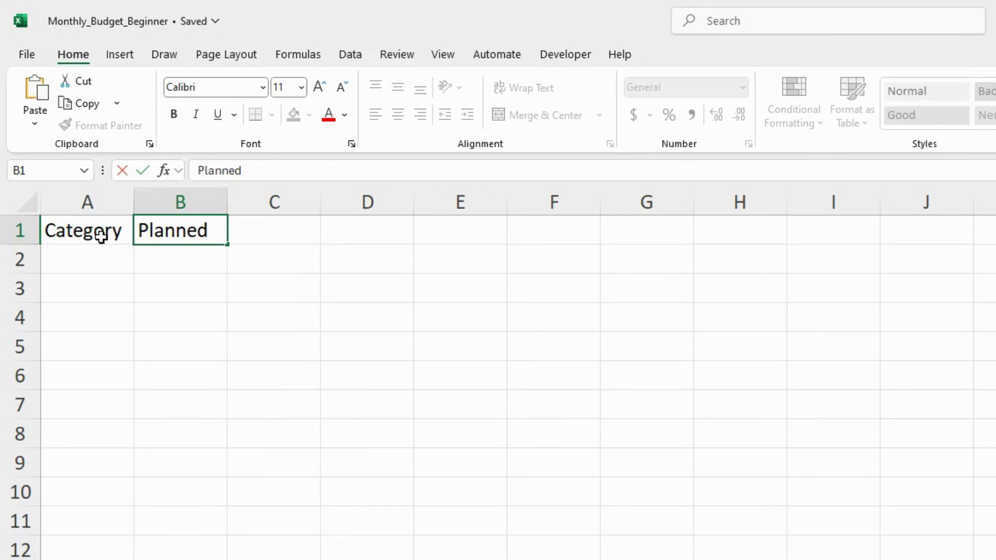
{"action": "key", "text": "Tab"}
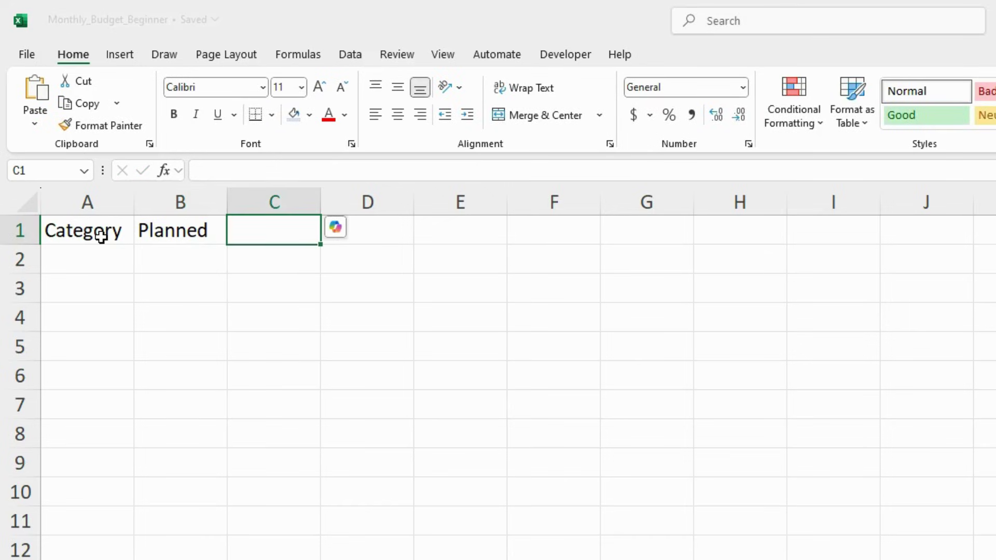
{"action": "type", "text": "Actual"}
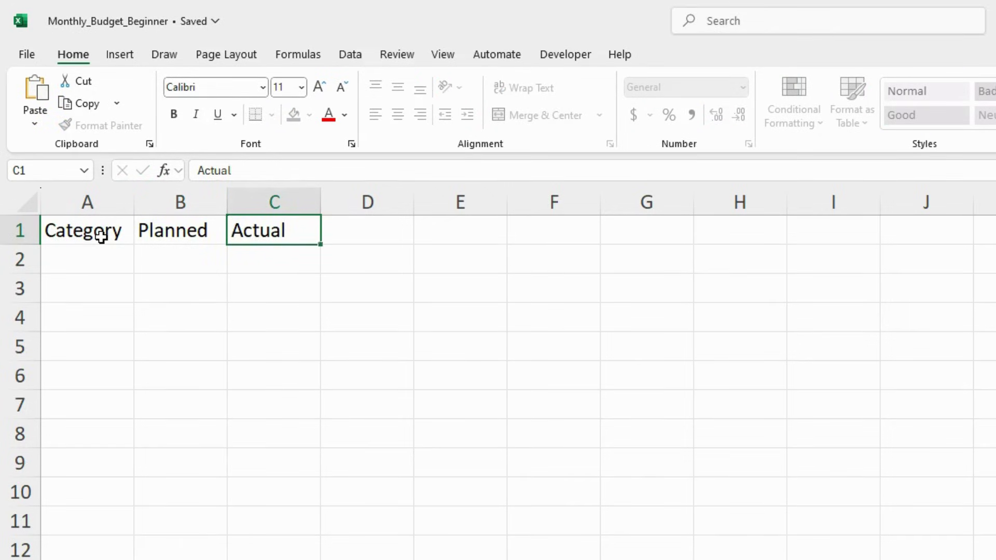
{"action": "key", "text": "Tab"}
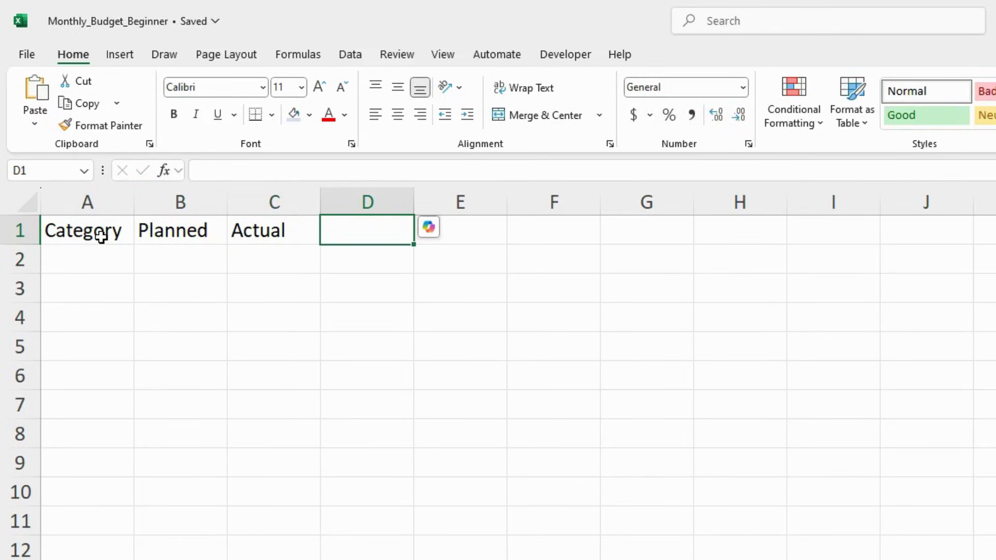
{"action": "type", "text": "D"}
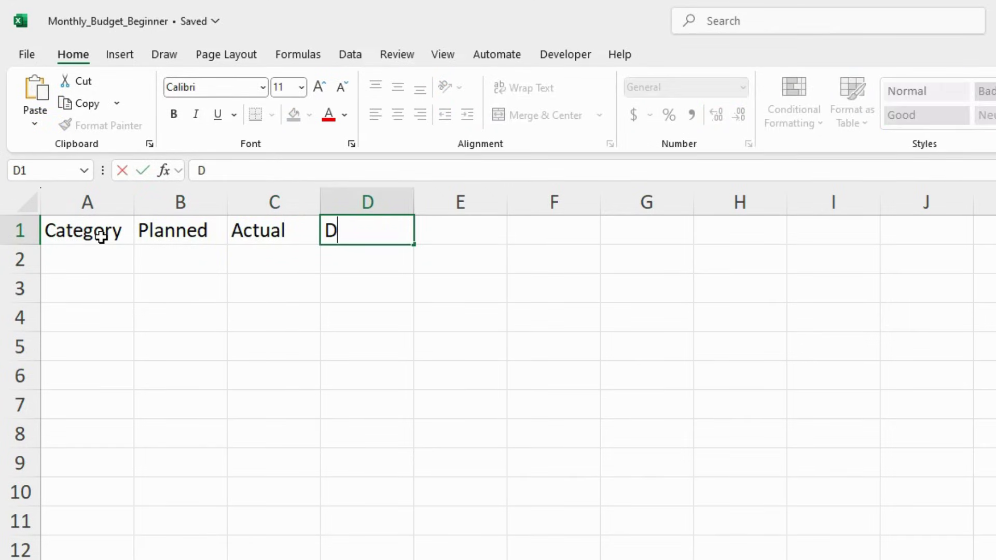
{"action": "type", "text": "iffere"}
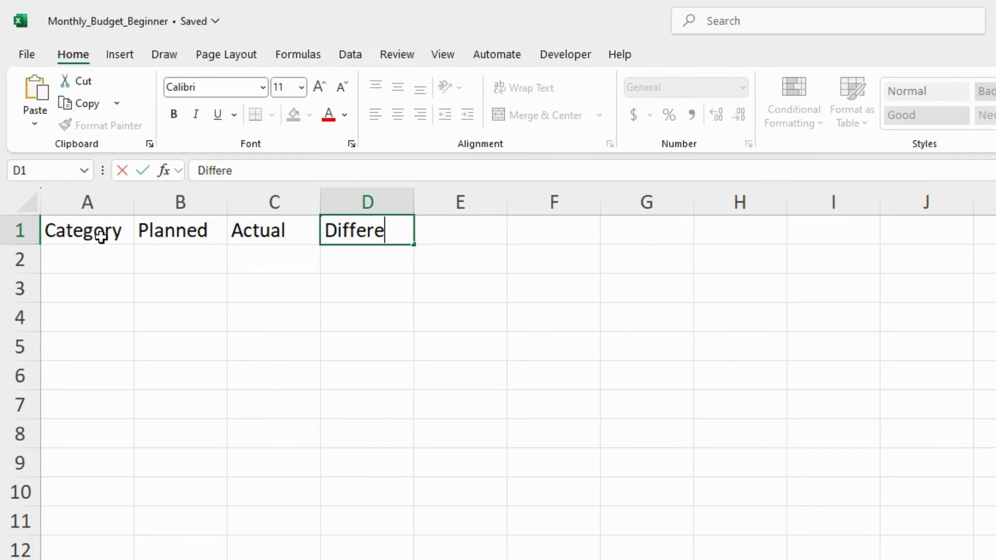
{"action": "type", "text": "nce"}
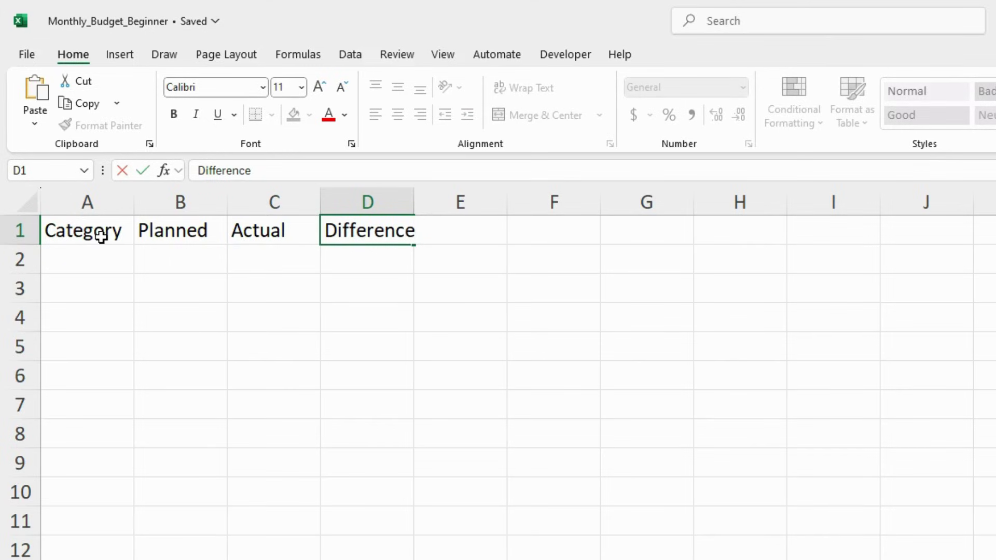
{"action": "key", "text": "Return"}
Turn on View > Focus Cell and check the Planned, Actual and Difference heading cells
{"action": "key", "text": "alt+w"}
{"action": "key", "text": "f"}
{"action": "key", "text": "c"}
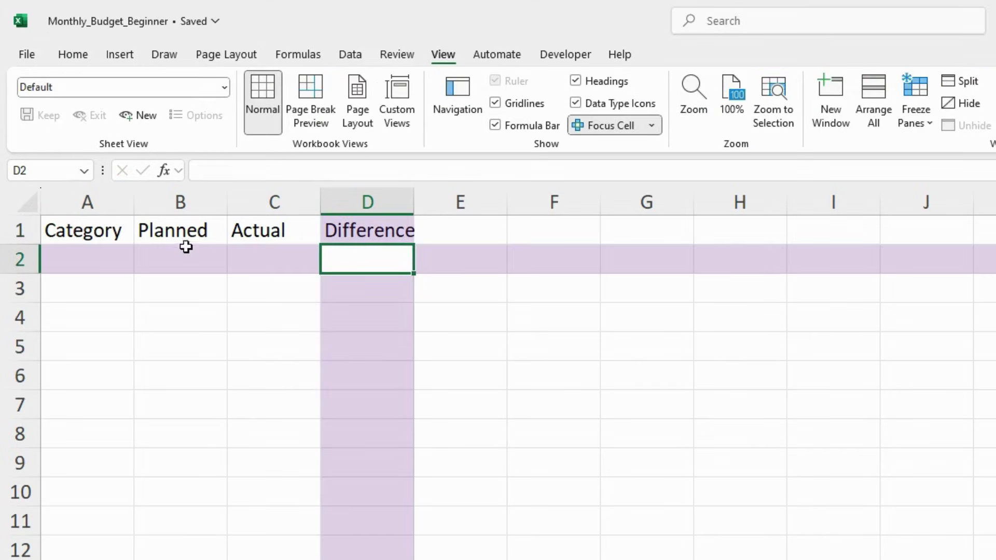
{"action": "left_click", "coordinate": [214, 235]}
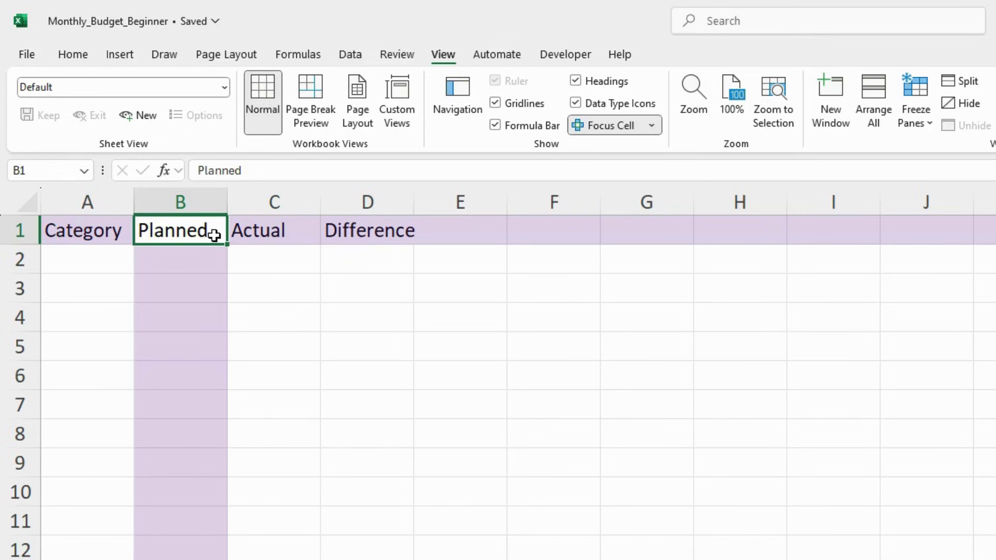
{"action": "left_click", "coordinate": [303, 233]}
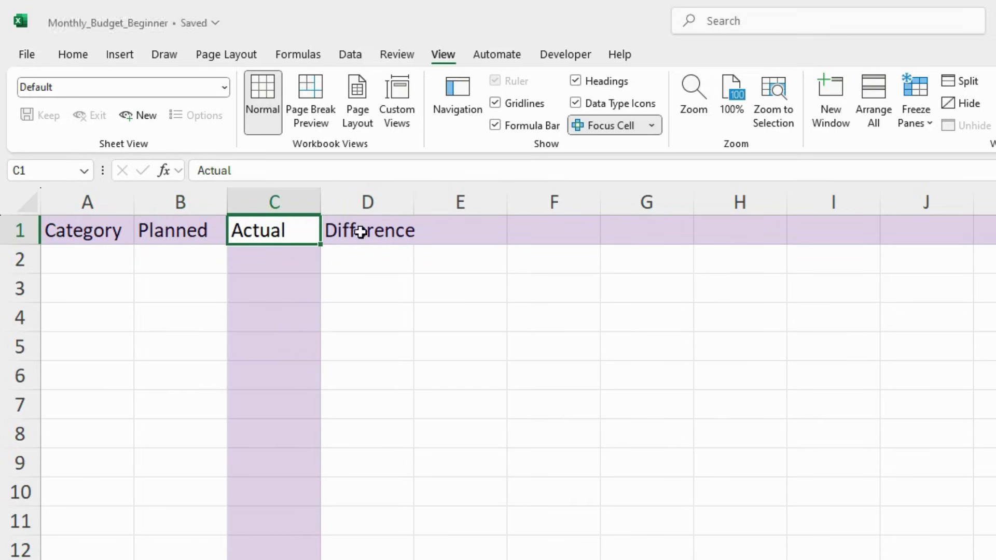
{"action": "left_click", "coordinate": [403, 229]}
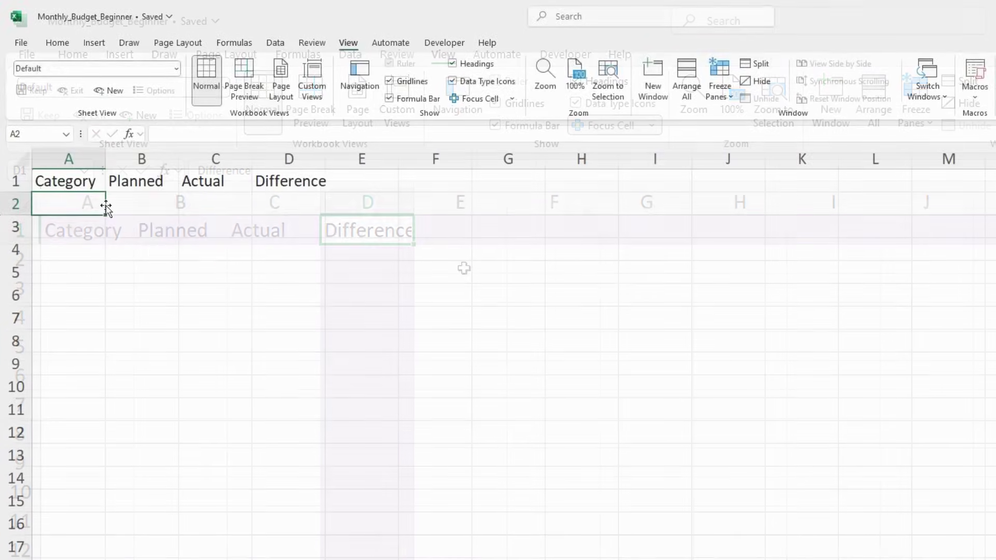
List Income (Wages), Income (Other), Rent/Mortgage and Utilities in column A, then start Groceries
{"action": "type", "text": "Income (Wages)"}
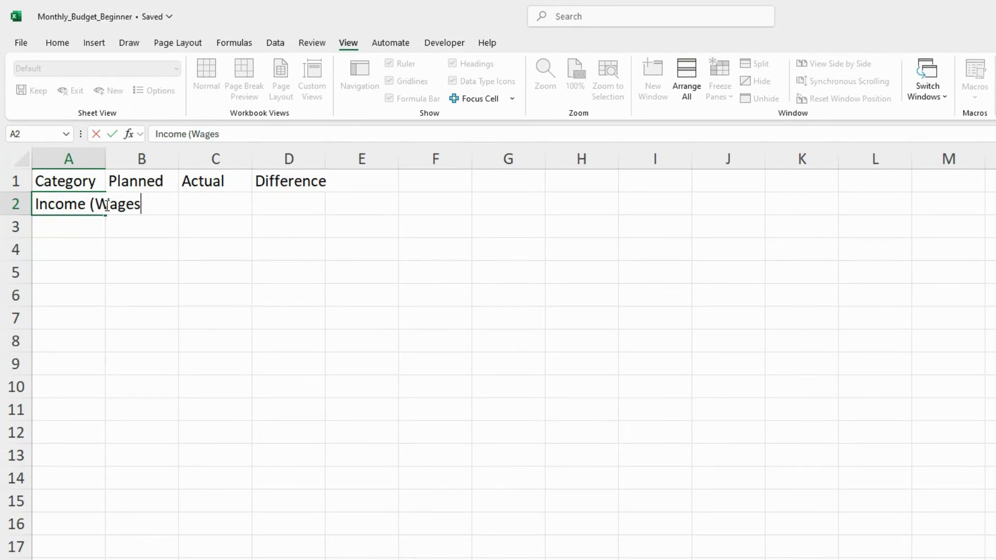
{"action": "key", "text": "Return"}
{"action": "type", "text": "Income ("}
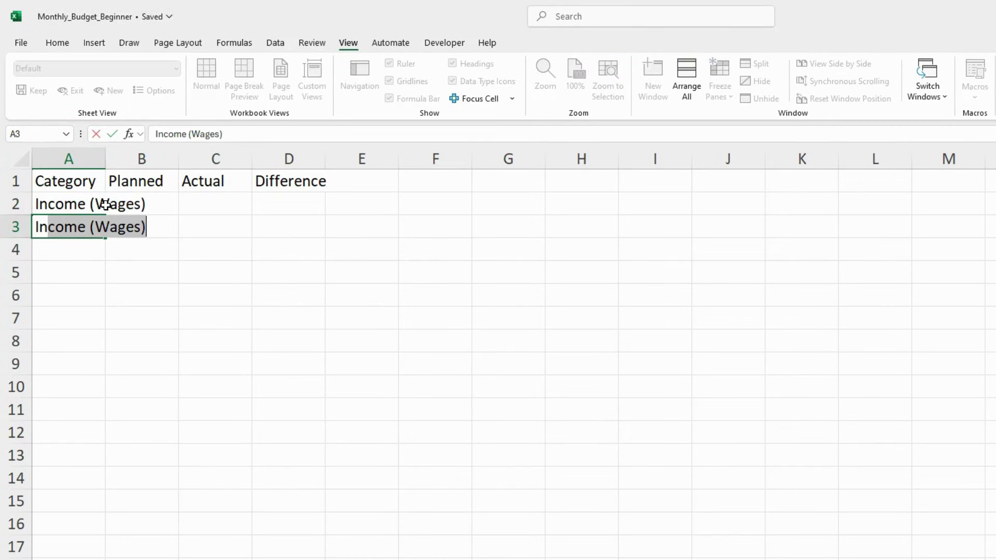
{"action": "type", "text": "Other)"}
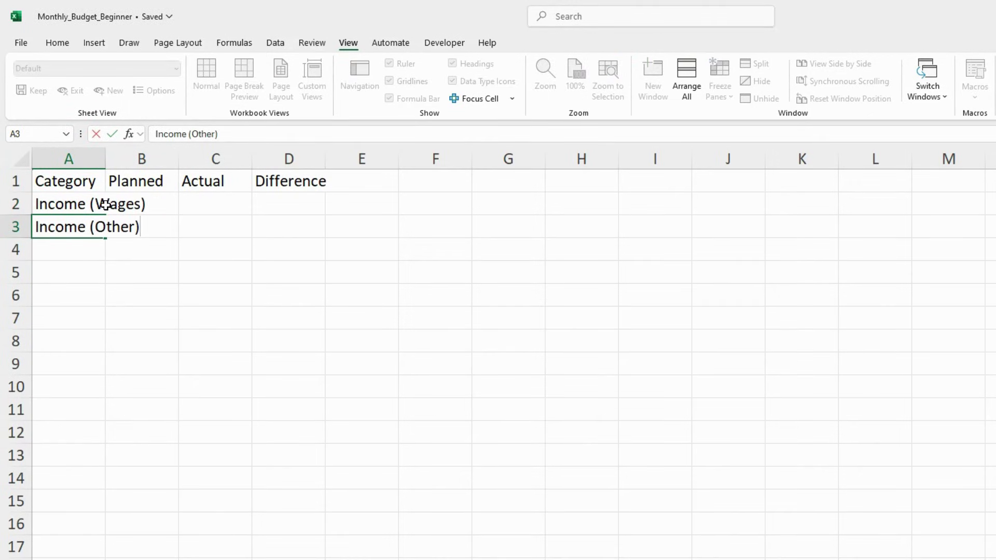
{"action": "key", "text": "Return"}
{"action": "key", "text": "Return"}
{"action": "key", "text": "Return"}
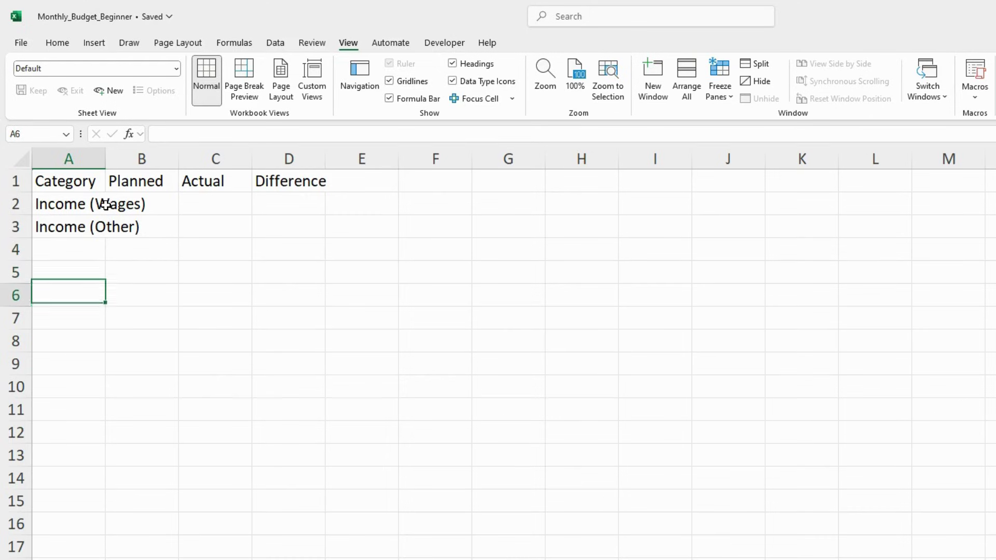
{"action": "type", "text": "Rent/Mort"}
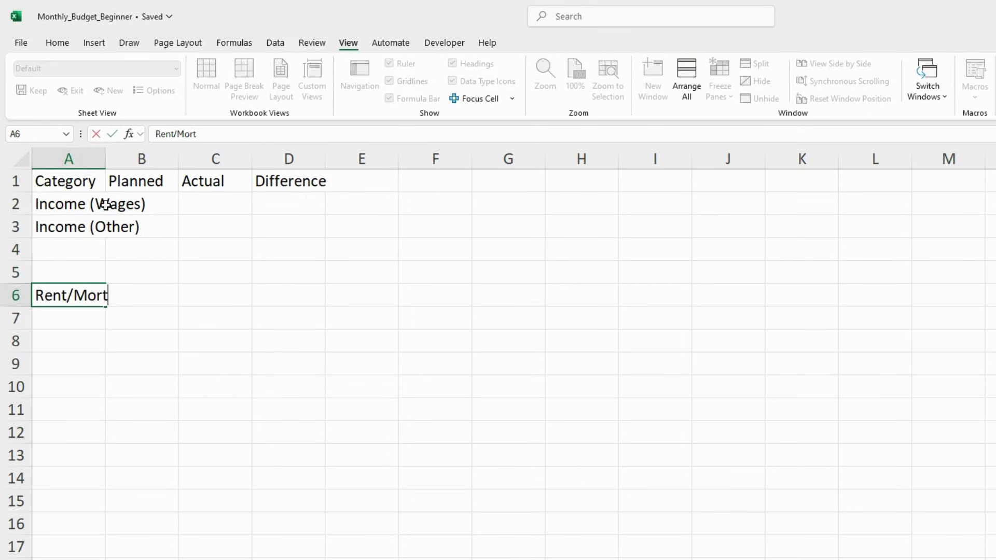
{"action": "type", "text": "gage"}
{"action": "key", "text": "Return"}
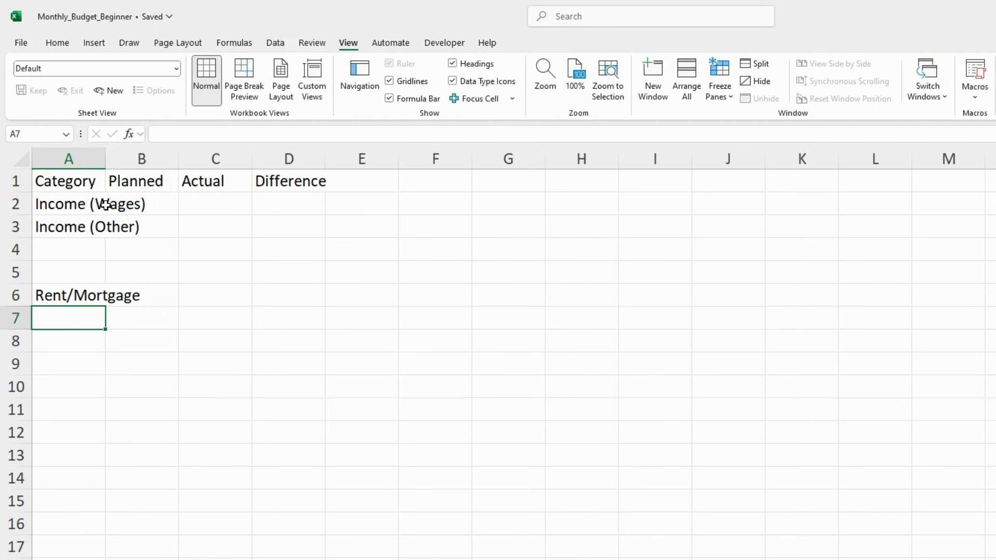
{"action": "type", "text": "Uti"}
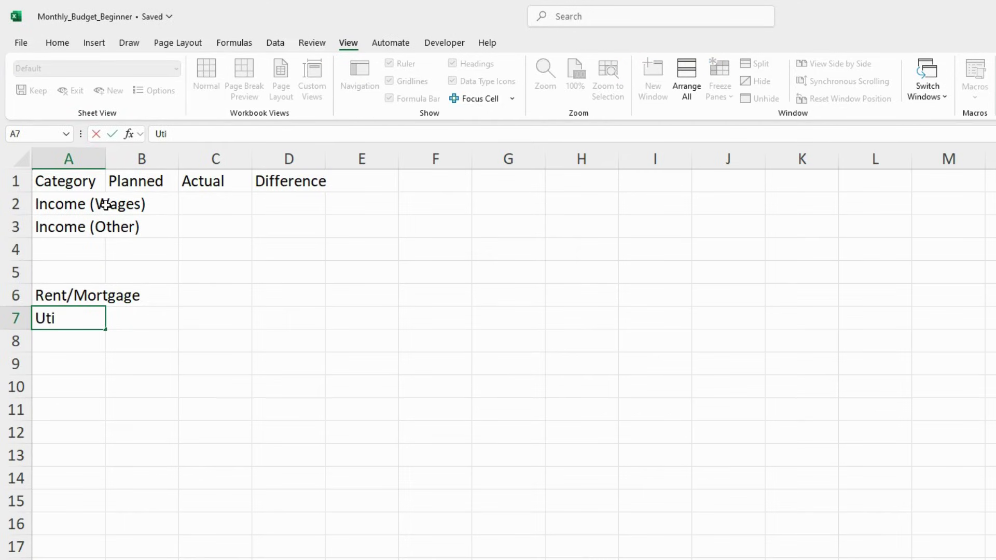
{"action": "type", "text": "lities"}
{"action": "key", "text": "Return"}
{"action": "type", "text": "G"}
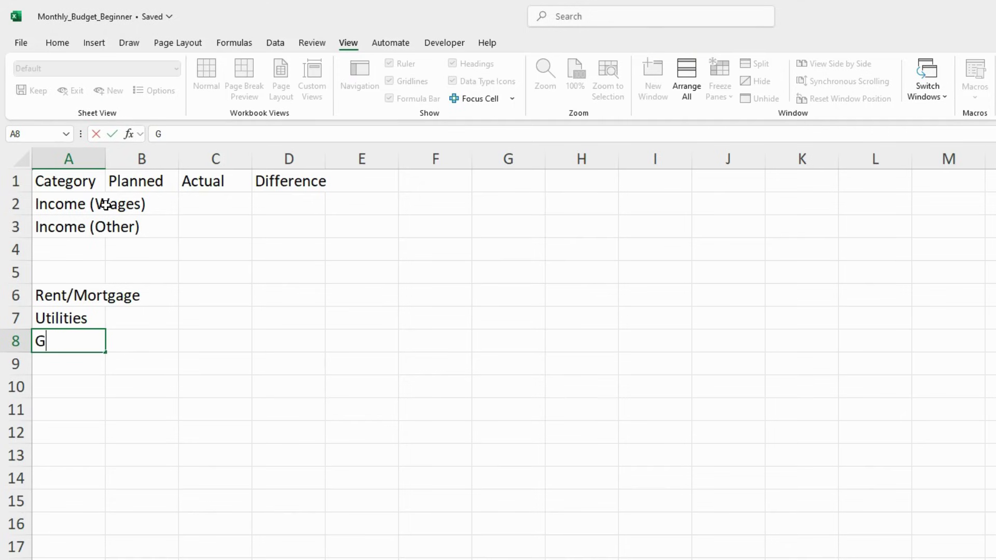
{"action": "type", "text": "rocre"}
{"action": "key", "text": "BackSpace"}
{"action": "key", "text": "BackSpace"}
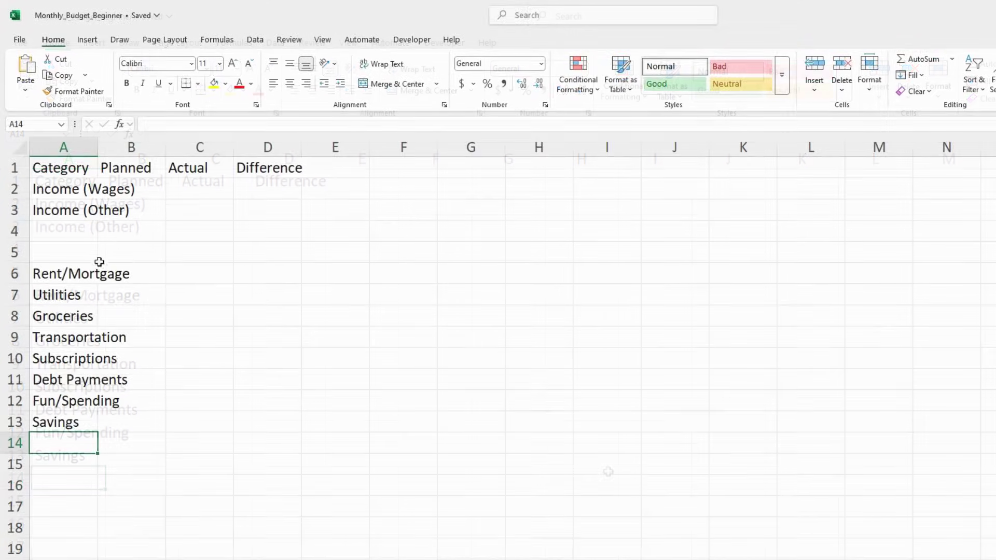
Label A4 Total Income, A14 Total Expenses and A16 Remaining, correcting the Expenses typo
{"action": "left_click", "coordinate": [63, 232]}
{"action": "type", "text": "T"}
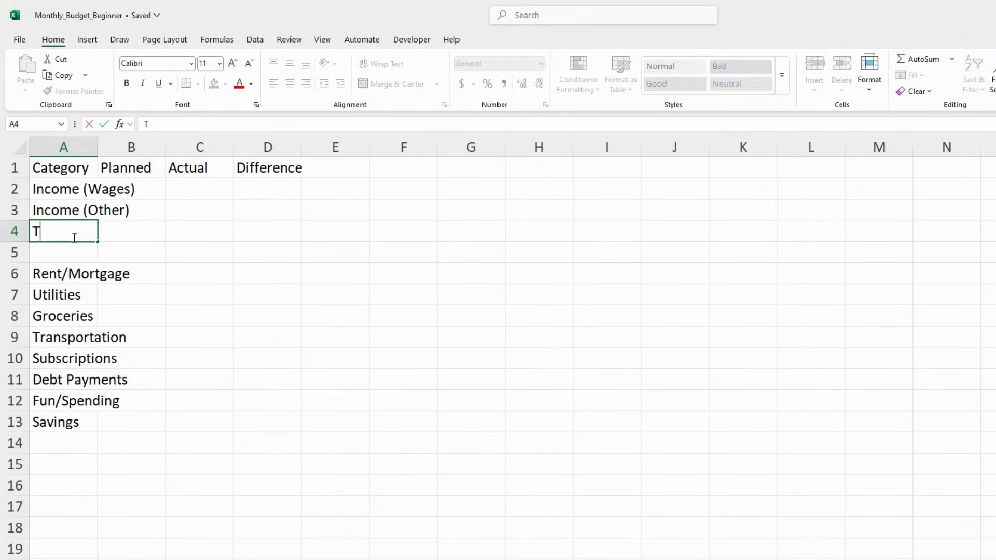
{"action": "type", "text": "otal Income"}
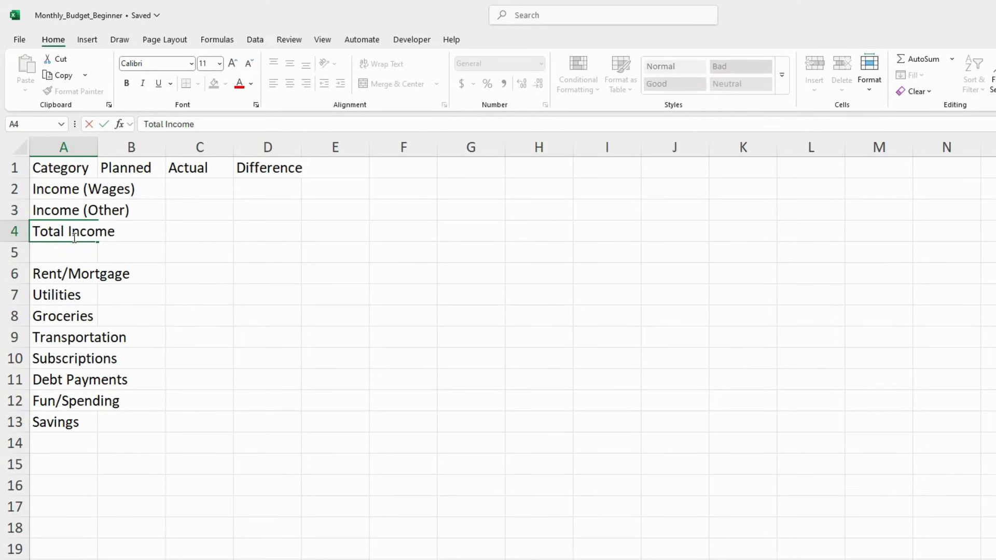
{"action": "key", "text": "Return"}
{"action": "key", "text": "Down"}
{"action": "key", "text": "Down"}
{"action": "key", "text": "Down"}
{"action": "key", "text": "Down"}
{"action": "key", "text": "Down"}
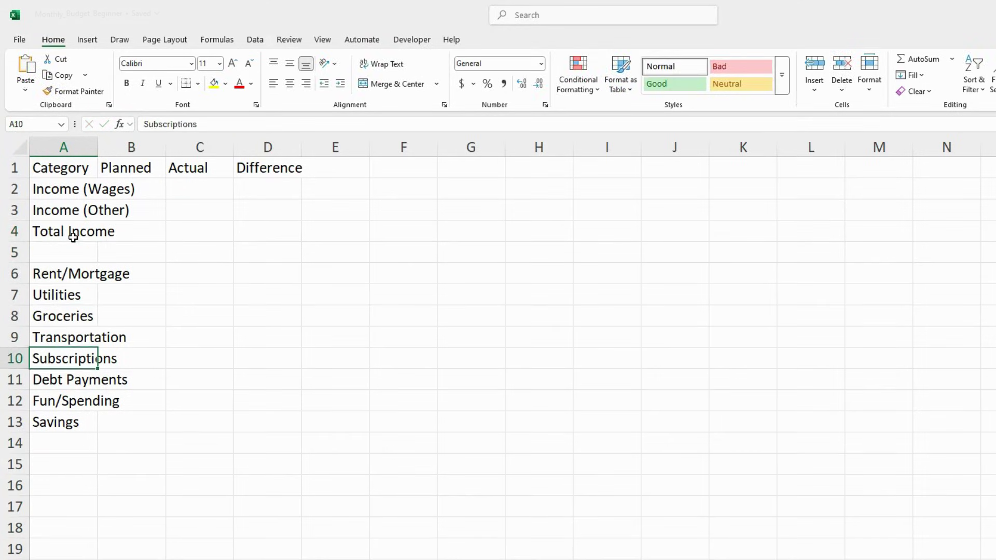
{"action": "key", "text": "Down"}
{"action": "key", "text": "Down"}
{"action": "key", "text": "Down"}
{"action": "key", "text": "Down"}
{"action": "type", "text": "T"}
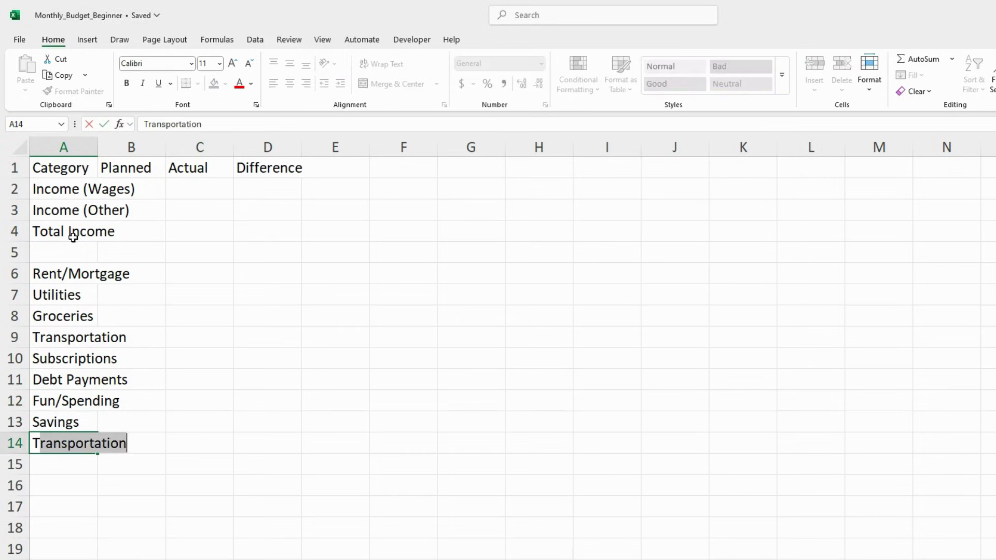
{"action": "type", "text": "otal Ex"}
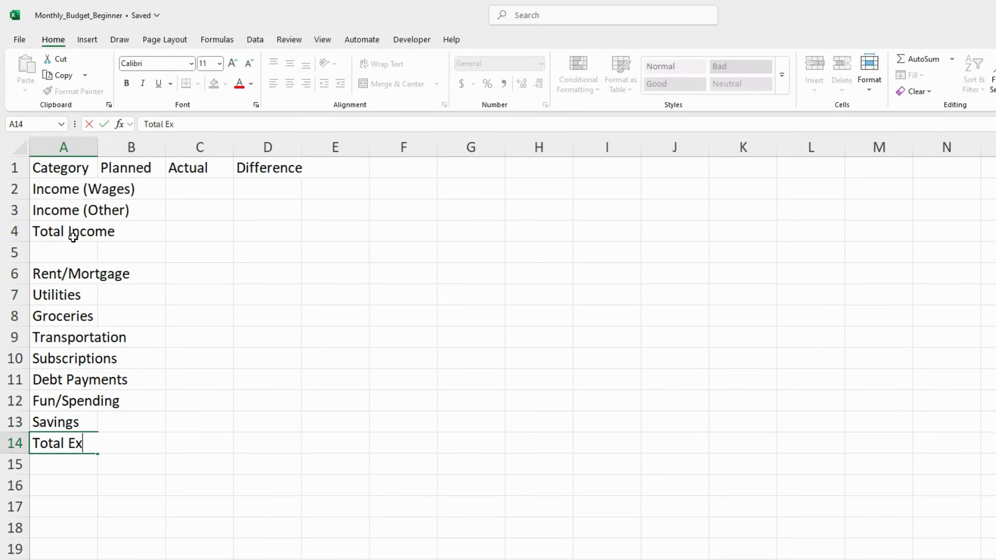
{"action": "type", "text": "penses"}
{"action": "key", "text": "Return"}
{"action": "key", "text": "Return"}
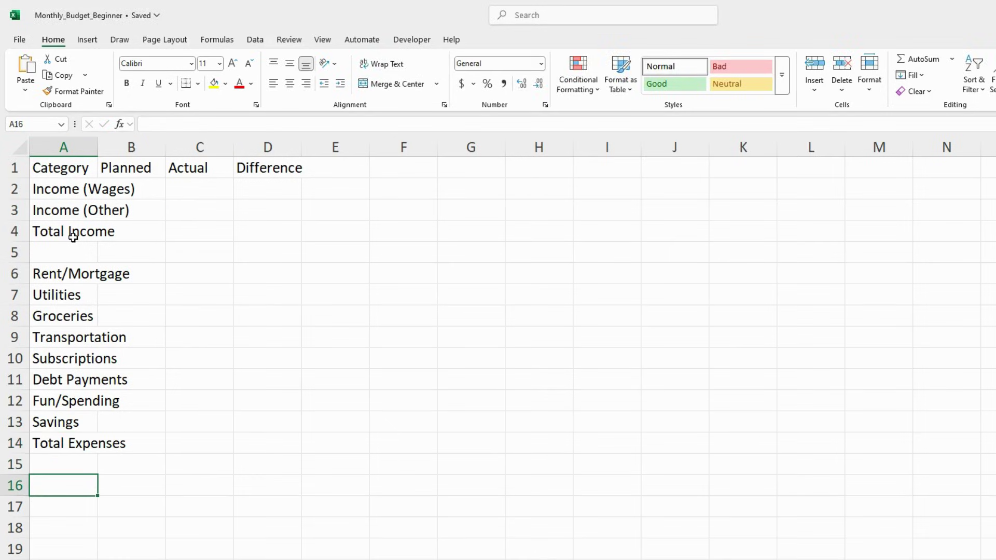
{"action": "type", "text": "Re"}
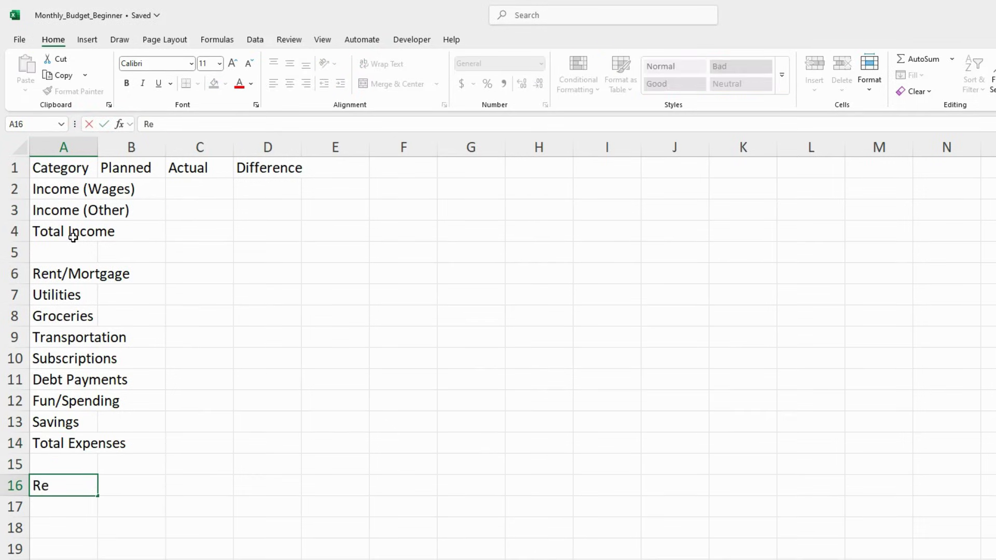
{"action": "type", "text": "maining"}
{"action": "key", "text": "Return"}
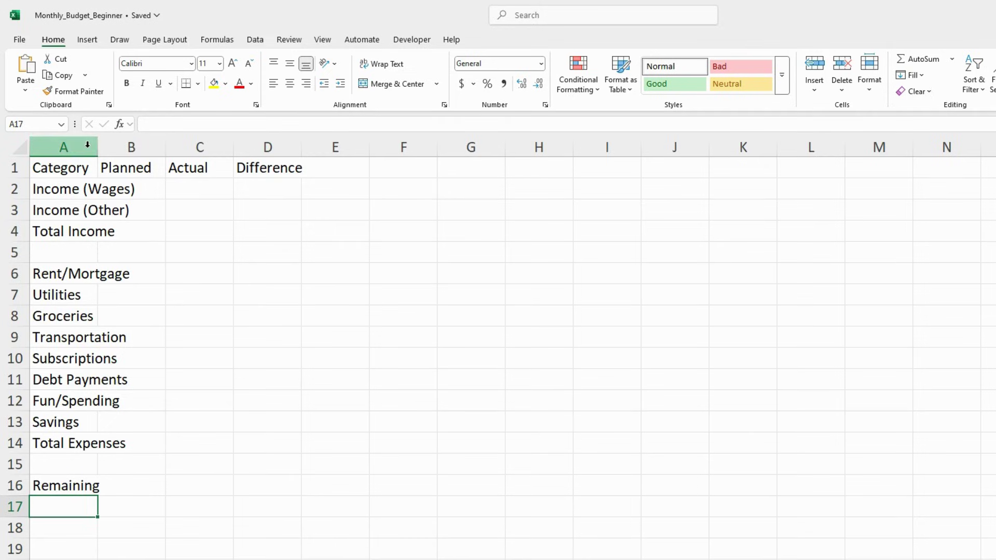
Widen column A for the category names and columns B–D together to 18.86
{"action": "left_click_drag", "start_coordinate": [105, 146], "coordinate": [329, 151]}
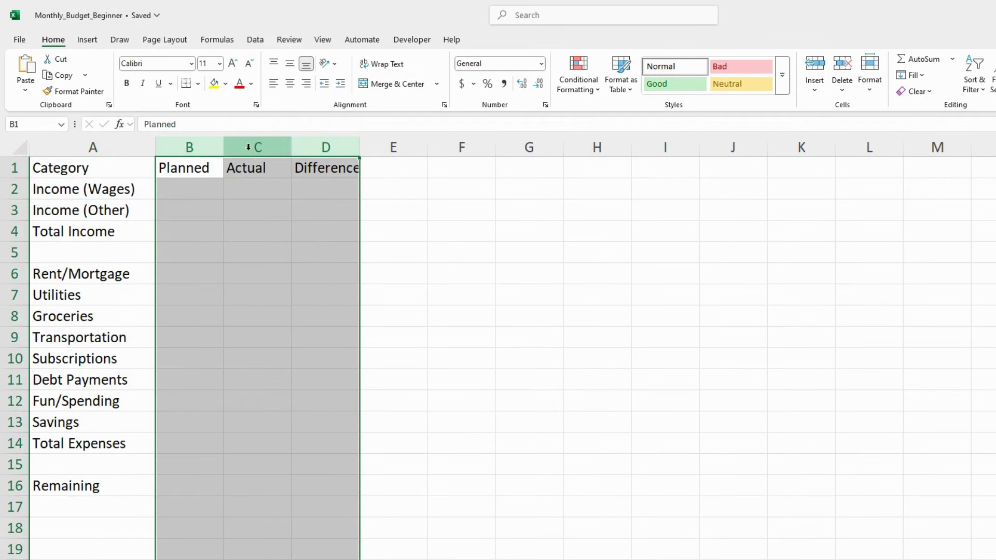
{"action": "left_click_drag", "start_coordinate": [224, 146], "coordinate": [306, 160]}
{"action": "left_click", "coordinate": [792, 351]}
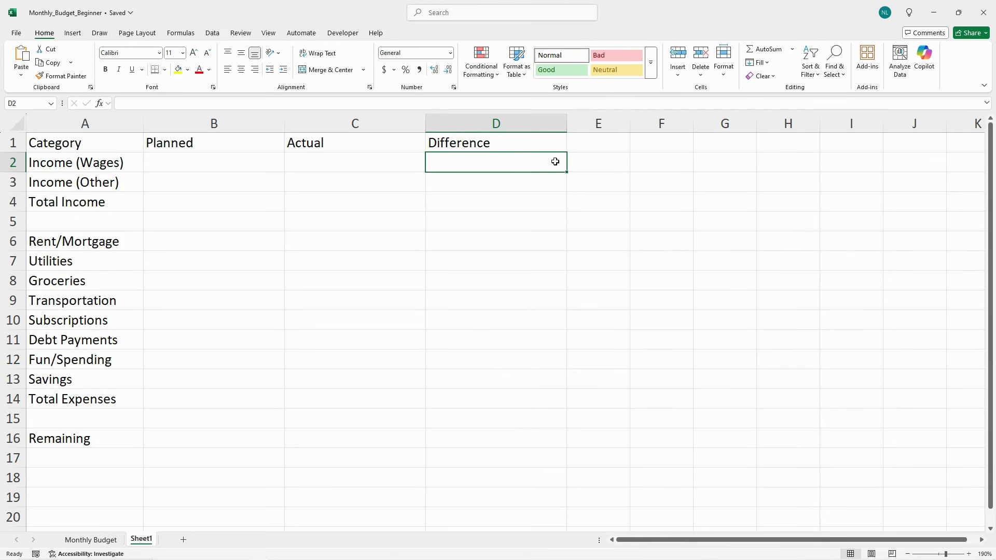
Enter =C2-B2 in D2 and fill it down through D4
{"action": "type", "text": "="}
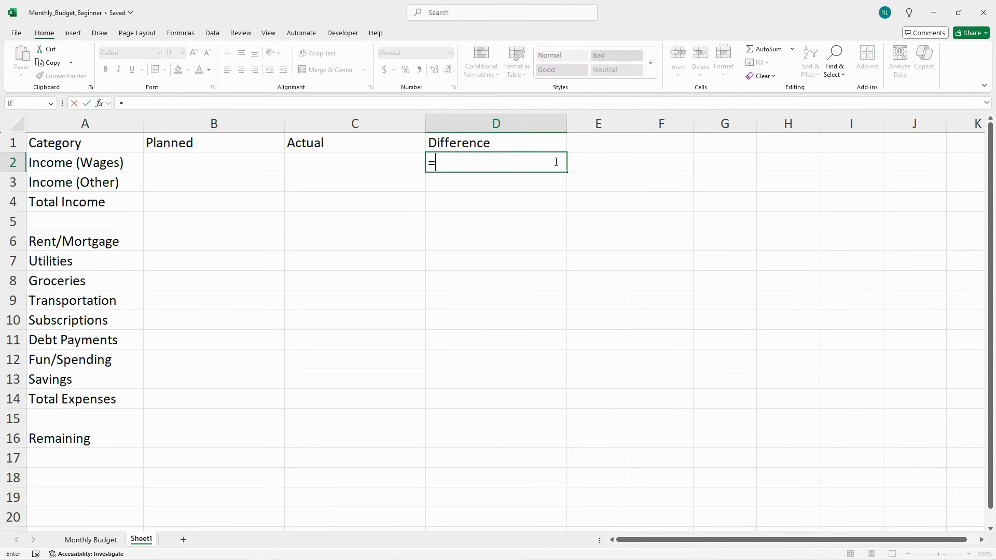
{"action": "type", "text": "C2"}
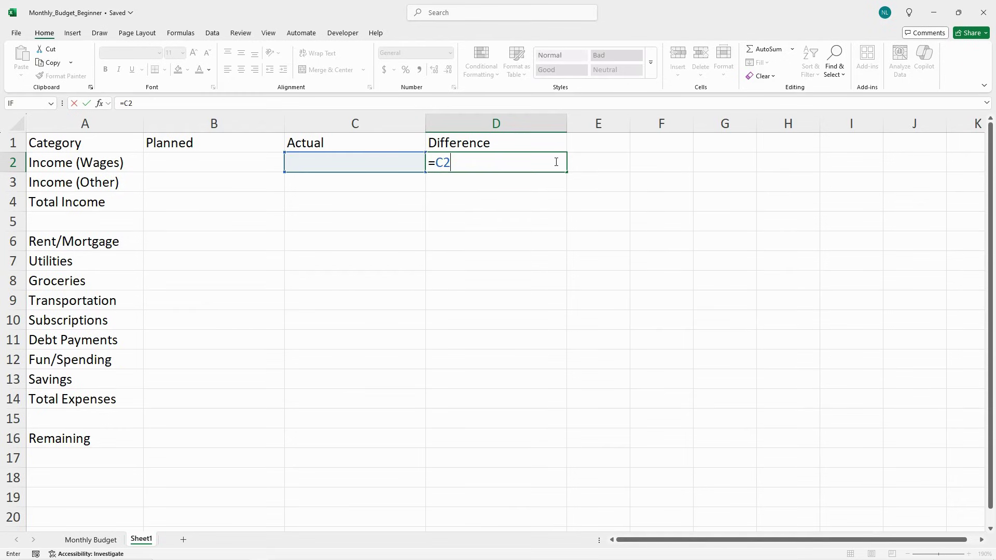
{"action": "type", "text": "-B2"}
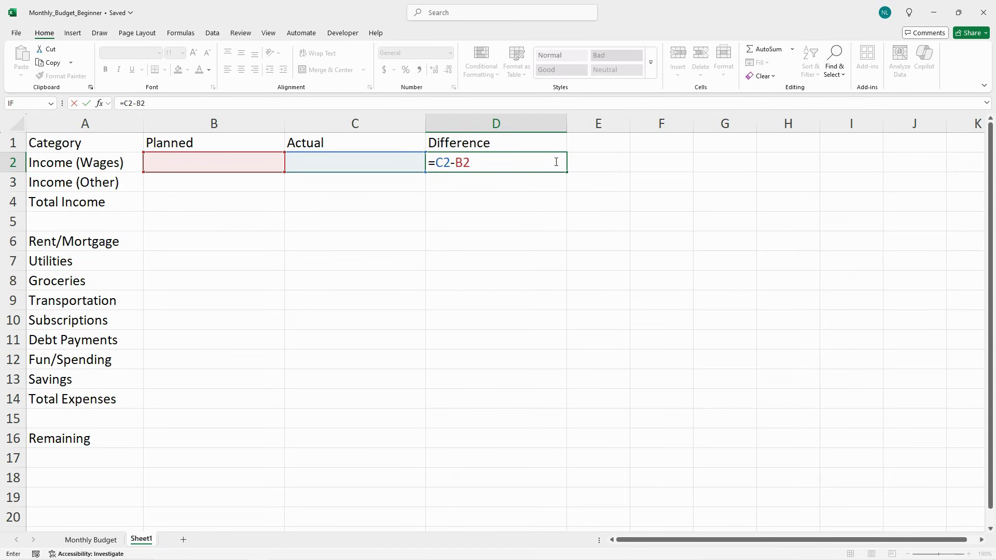
{"action": "key", "text": "Return"}
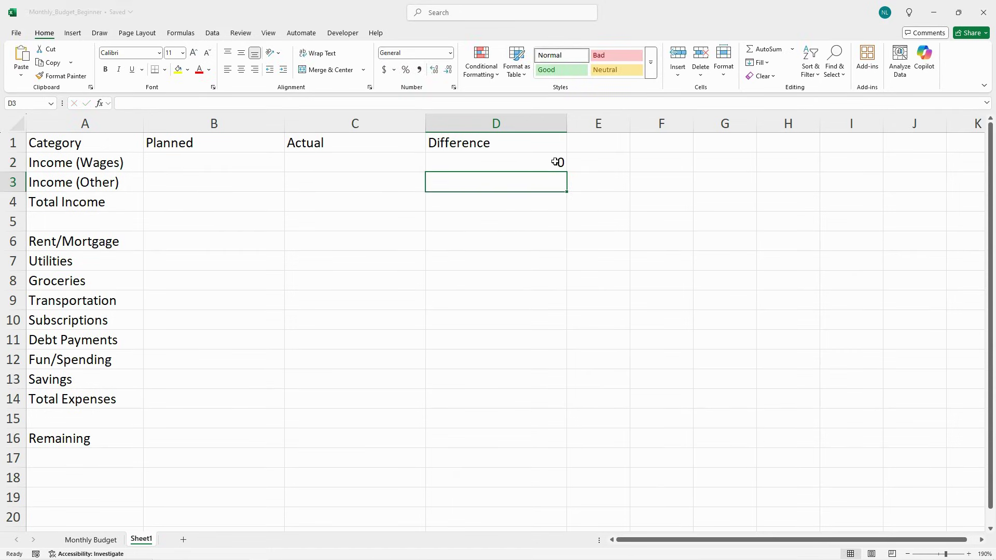
{"action": "left_click", "coordinate": [550, 165]}
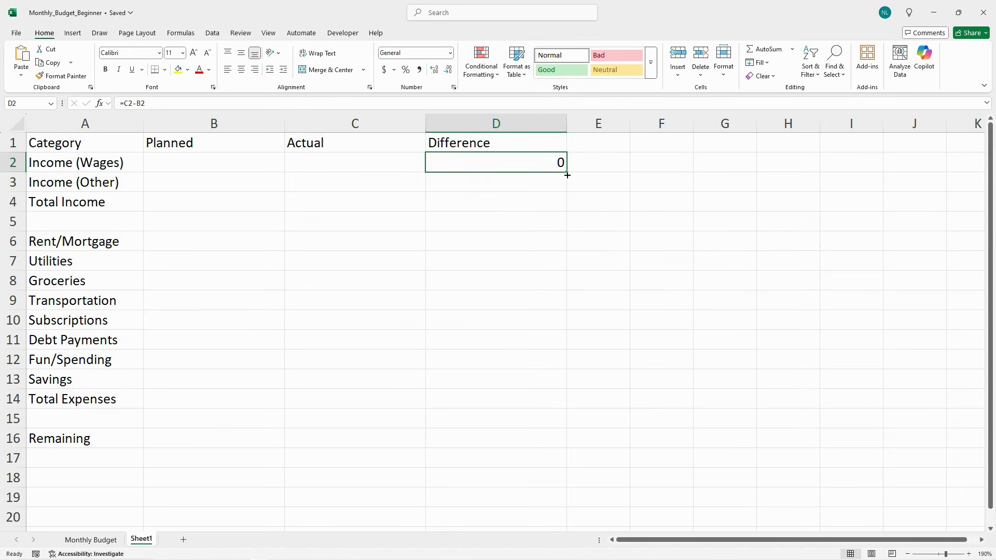
{"action": "left_click_drag", "start_coordinate": [567, 172], "coordinate": [564, 211]}
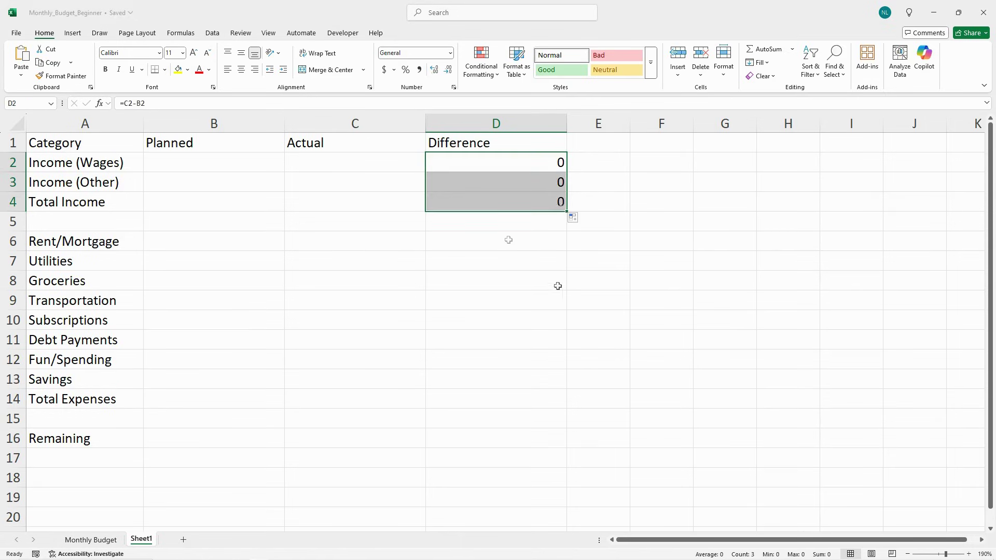
{"action": "left_click", "coordinate": [508, 240]}
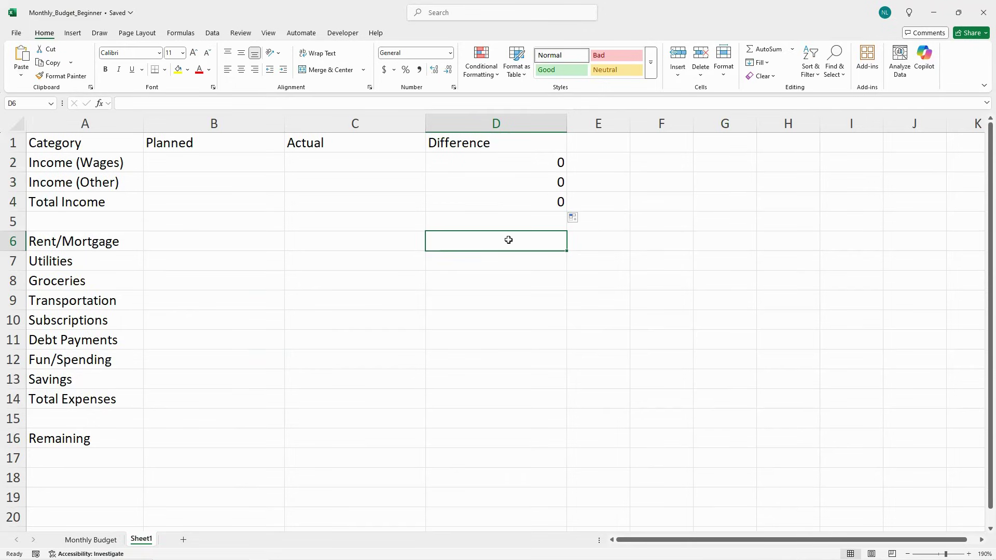
Enter =B6-C6 in D6, fill it down through D14, and spot-check D3 and D7
{"action": "type", "text": "="}
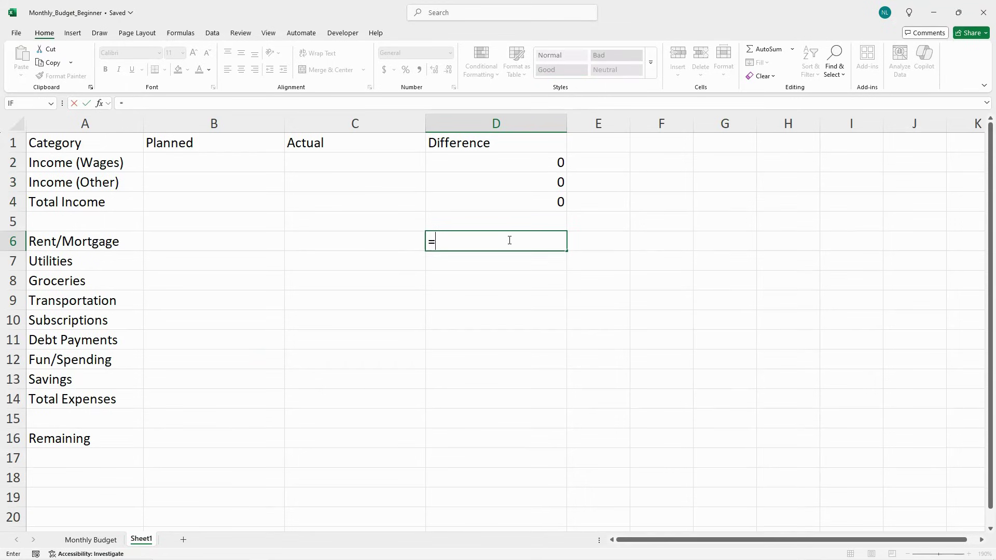
{"action": "type", "text": "B6"}
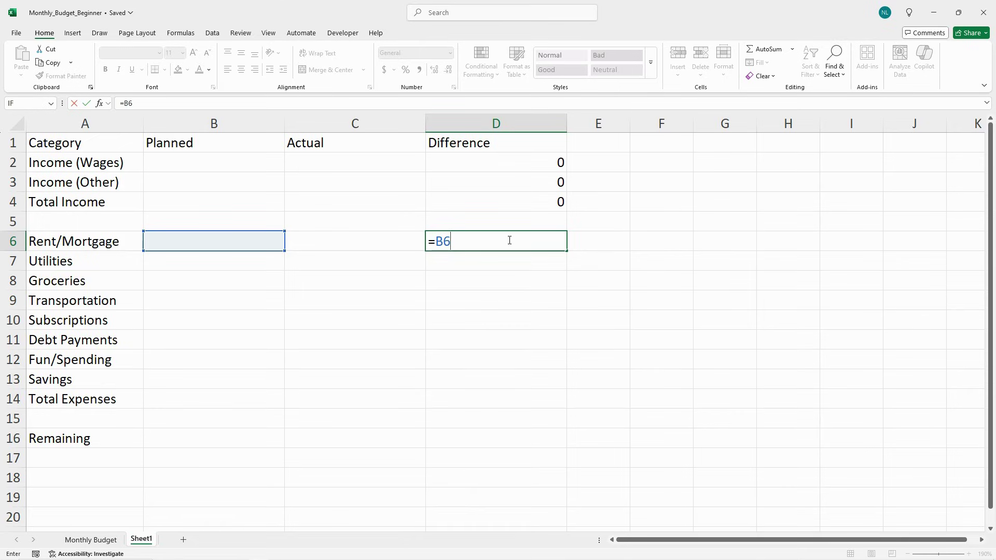
{"action": "type", "text": "-c6"}
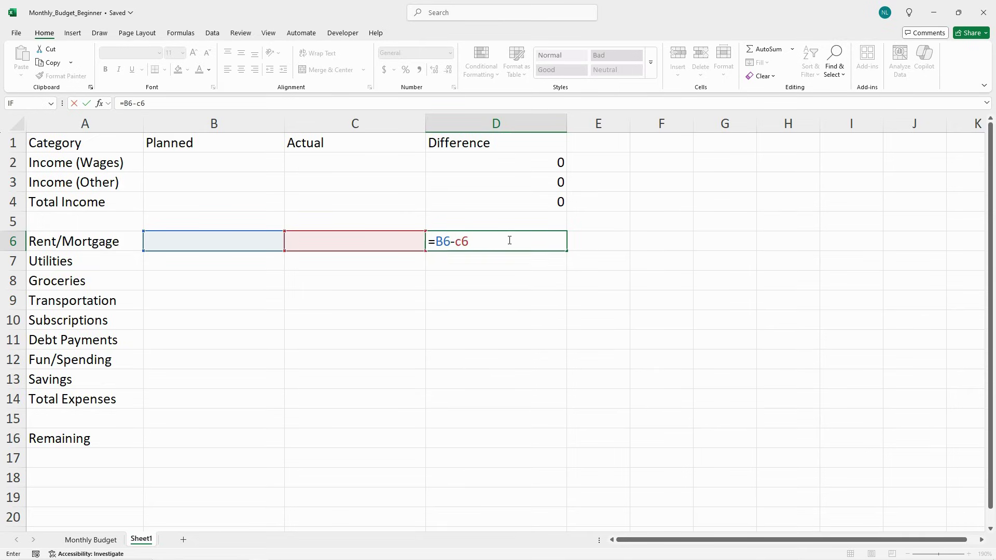
{"action": "key", "text": "Return"}
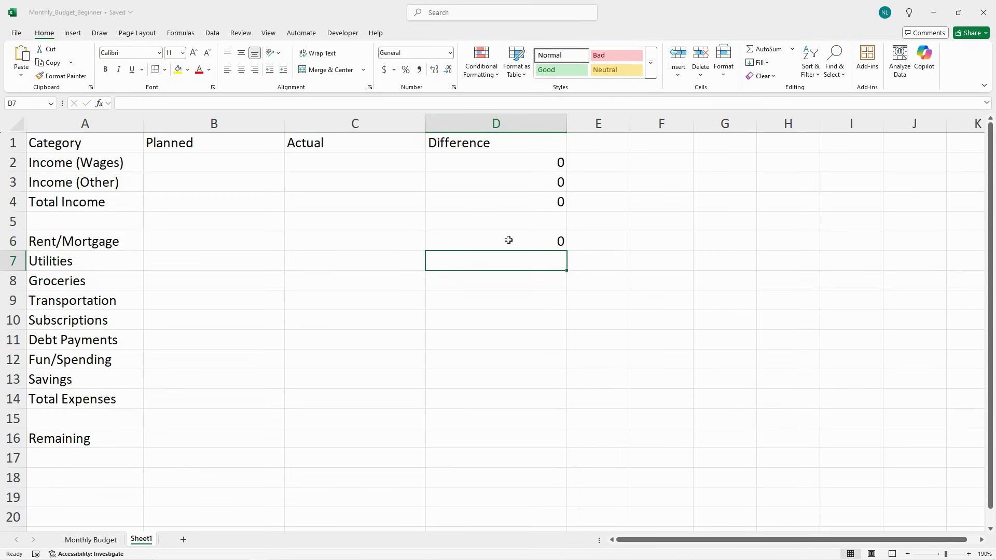
{"action": "left_click", "coordinate": [559, 240]}
{"action": "left_click_drag", "start_coordinate": [569, 251], "coordinate": [553, 404]}
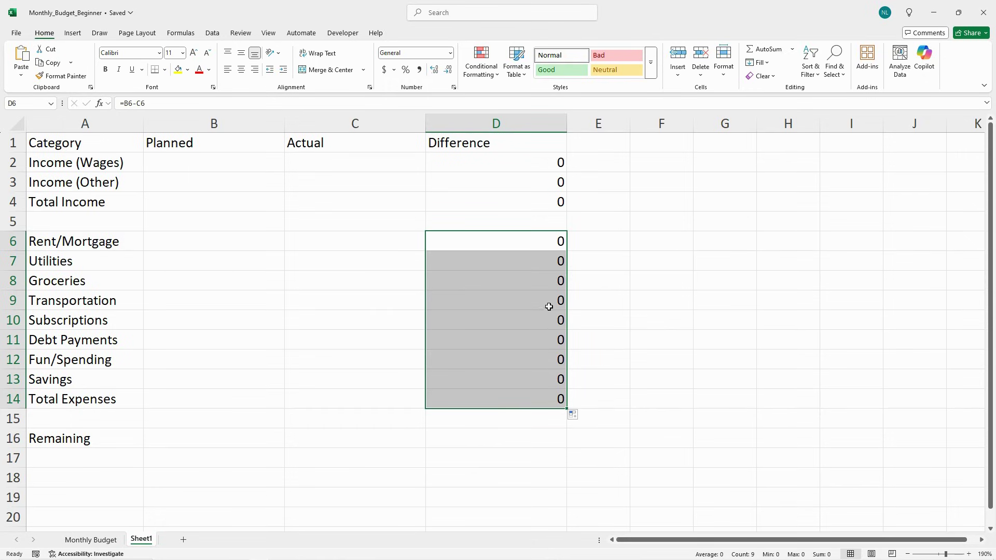
{"action": "left_click", "coordinate": [546, 184]}
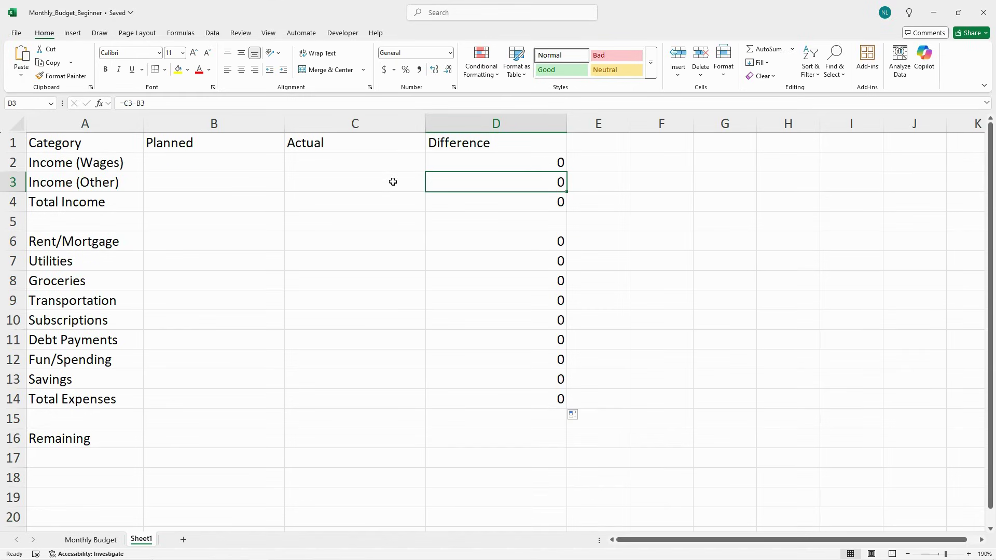
{"action": "key", "text": "Down"}
{"action": "key", "text": "Down"}
{"action": "key", "text": "Down"}
{"action": "key", "text": "Down"}
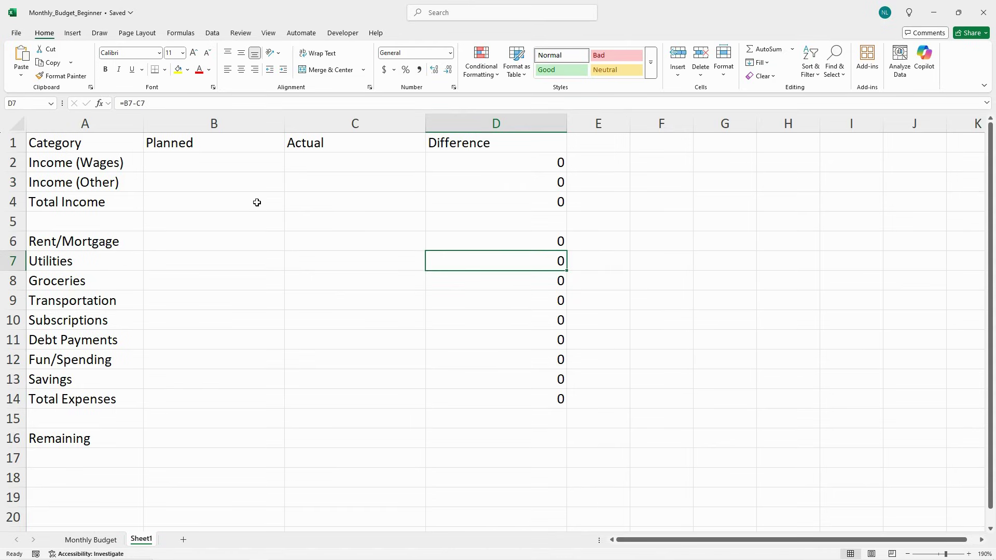
{"action": "left_click", "coordinate": [257, 202]}
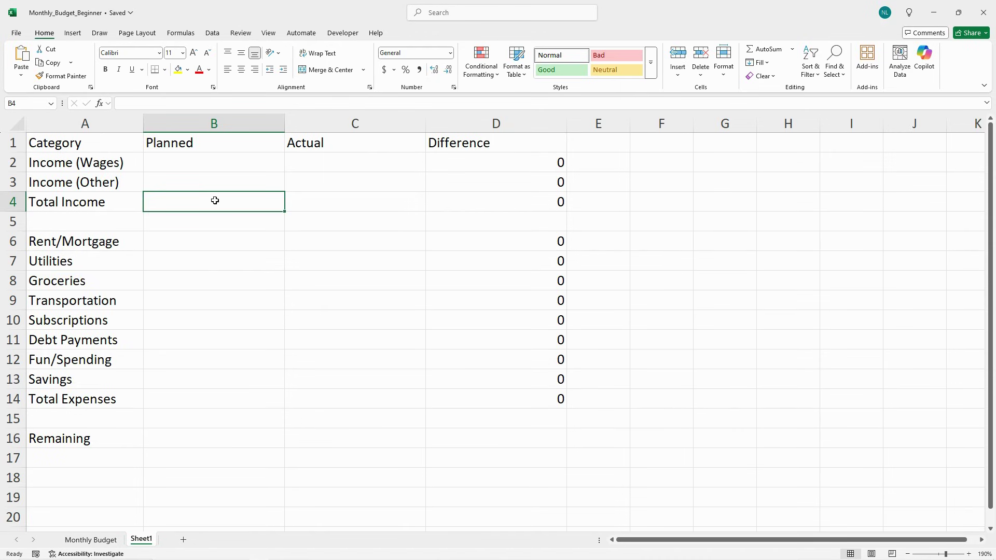
Put =SUM(B2:B3) in B4 and copy it across to C4
{"action": "type", "text": "=sum"}
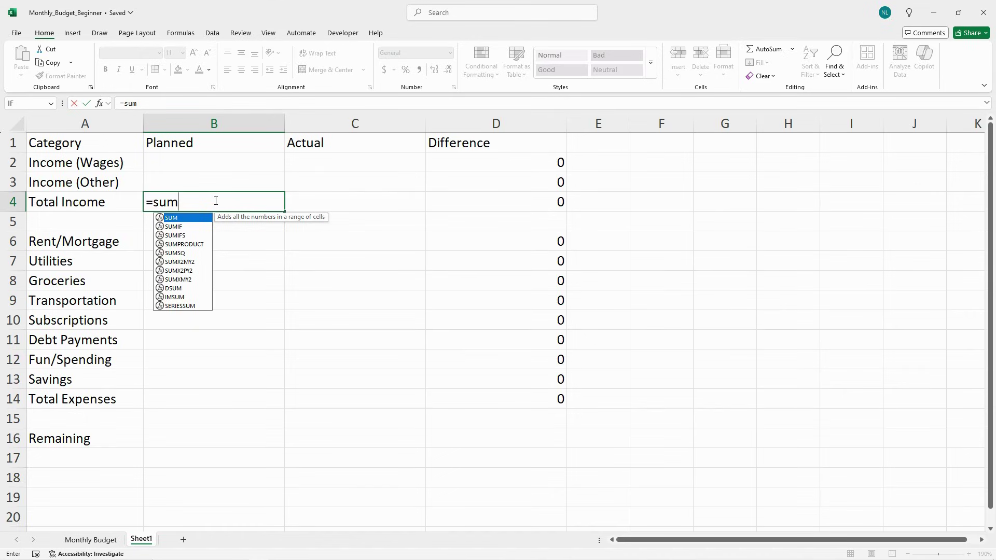
{"action": "type", "text": "("}
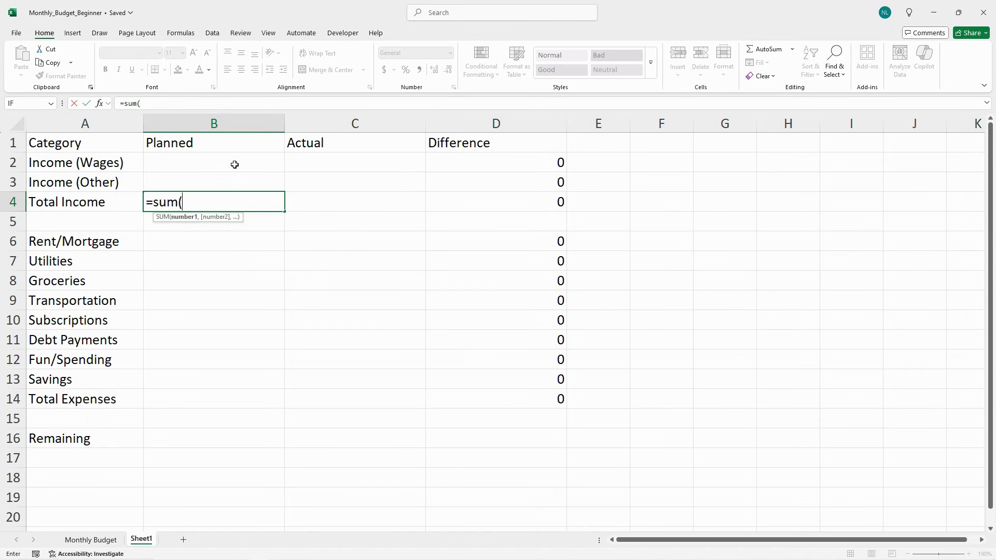
{"action": "left_click_drag", "start_coordinate": [234, 163], "coordinate": [234, 180]}
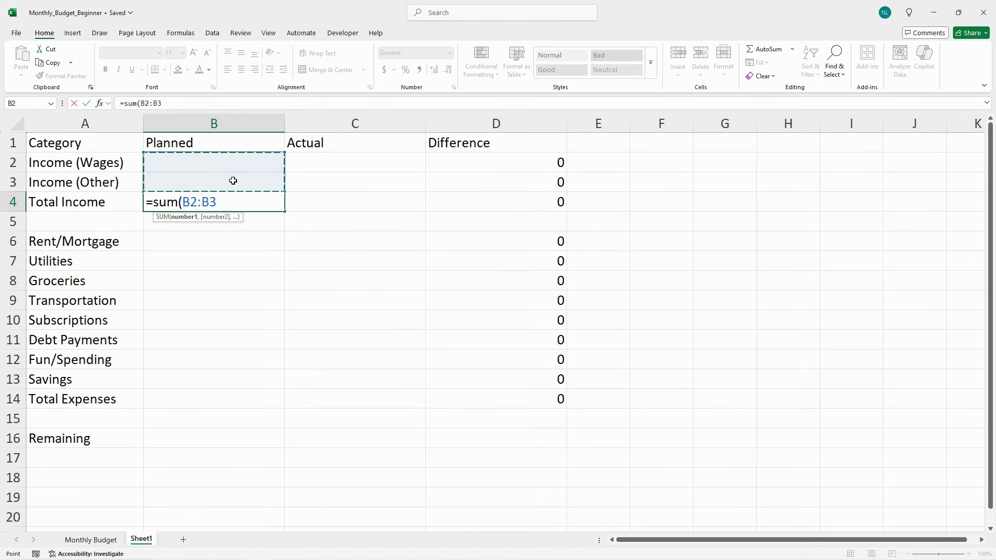
{"action": "type", "text": ")"}
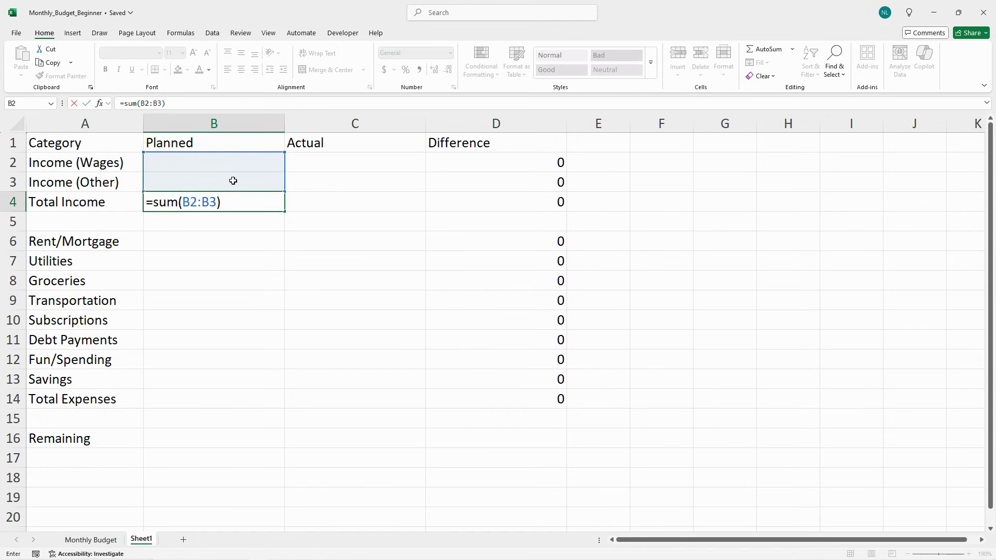
{"action": "key", "text": "Return"}
{"action": "left_click", "coordinate": [253, 200]}
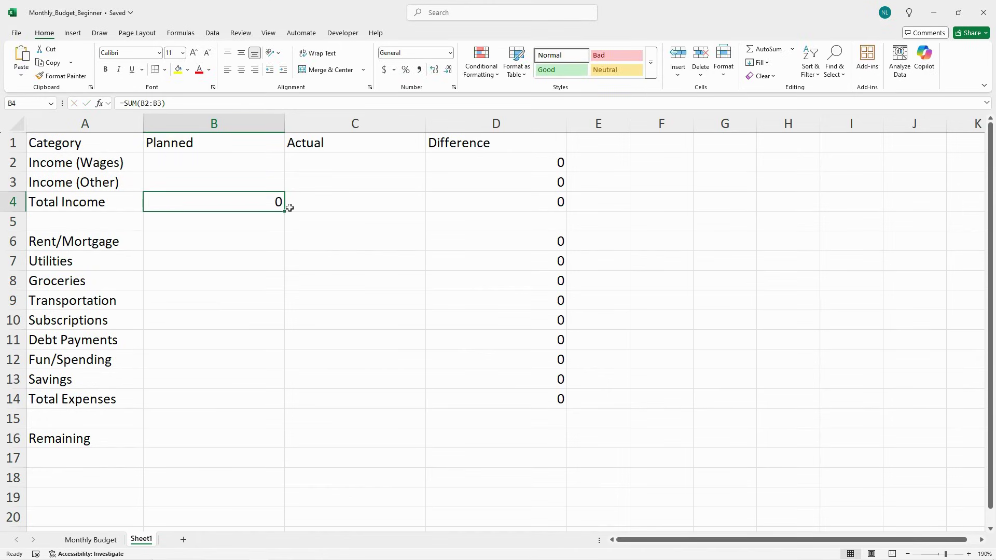
{"action": "left_click_drag", "start_coordinate": [340, 197], "coordinate": [387, 198]}
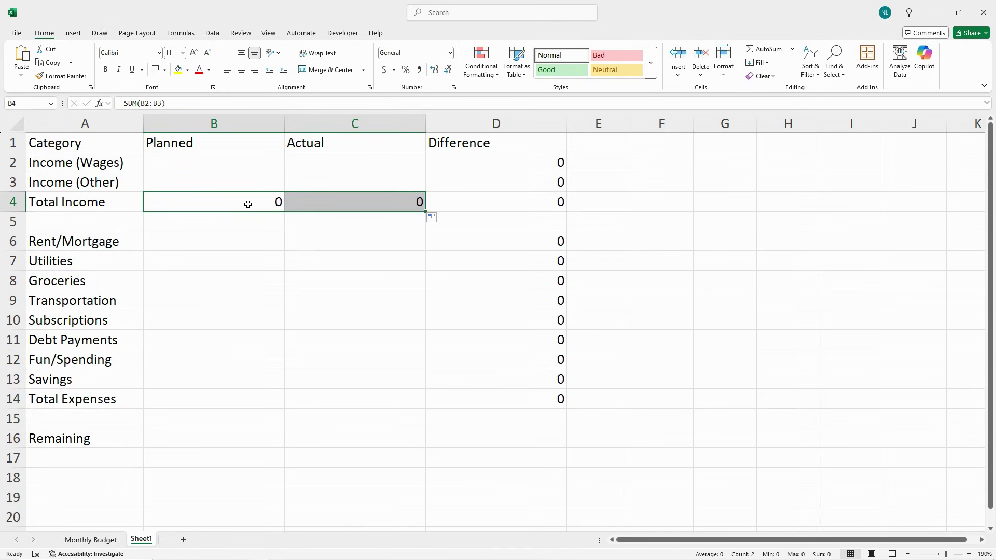
{"action": "left_click", "coordinate": [203, 394]}
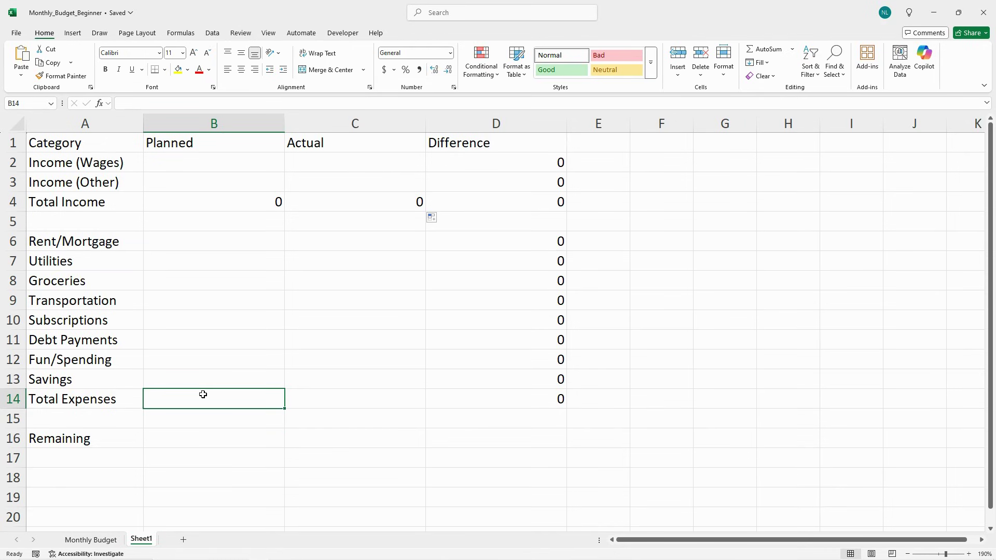
Put =SUM(B6:B13) in B14 and copy it across to C14
{"action": "type", "text": "=su"}
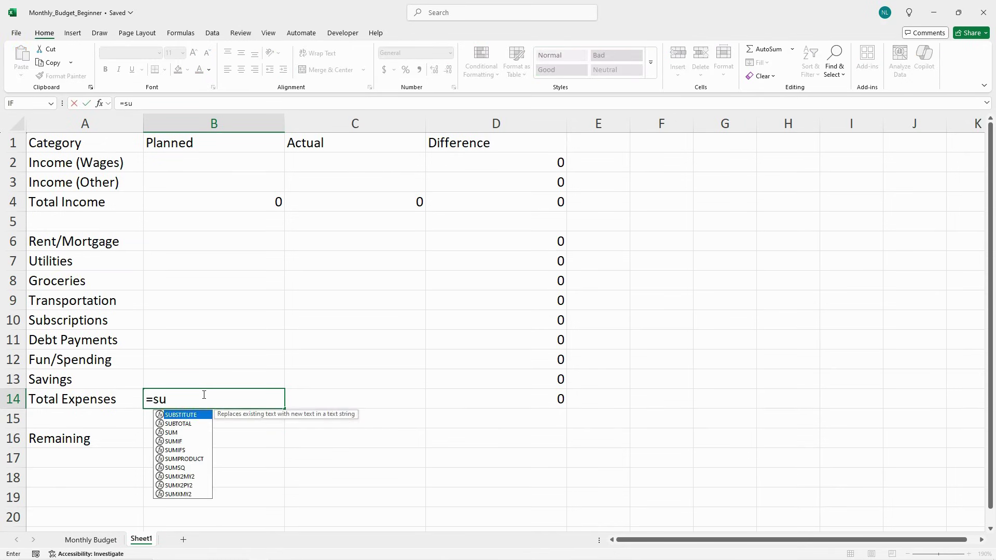
{"action": "type", "text": "m("}
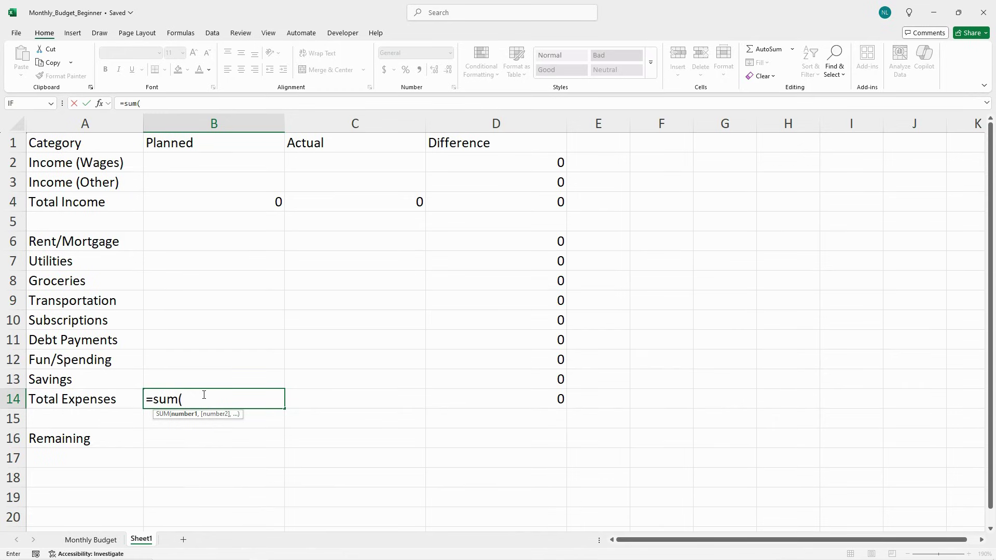
{"action": "left_click_drag", "start_coordinate": [262, 239], "coordinate": [236, 380]}
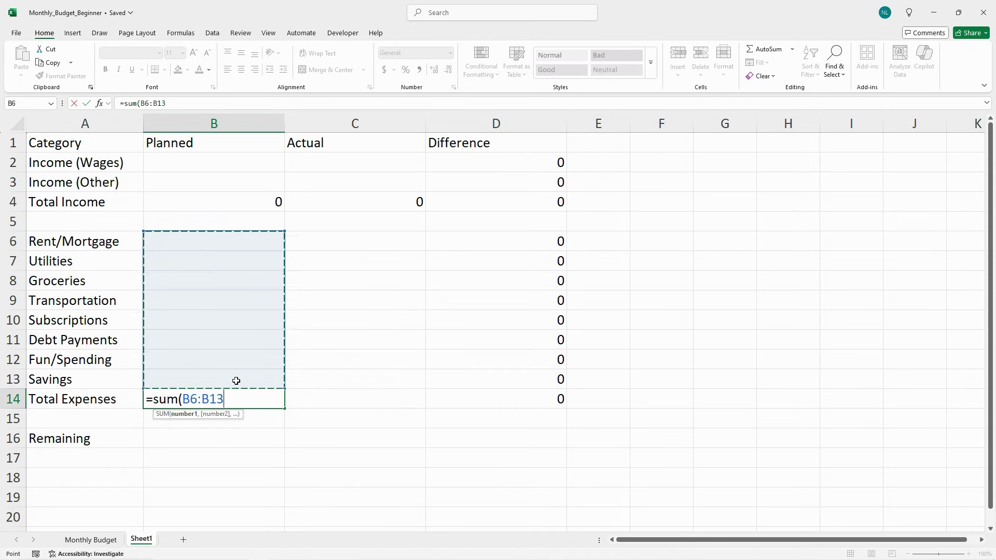
{"action": "type", "text": ")"}
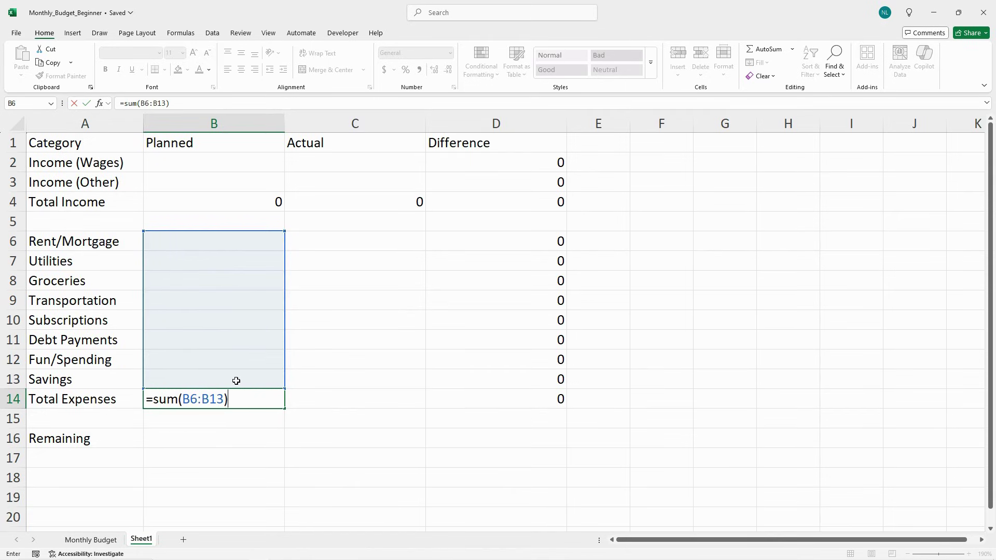
{"action": "key", "text": "Return"}
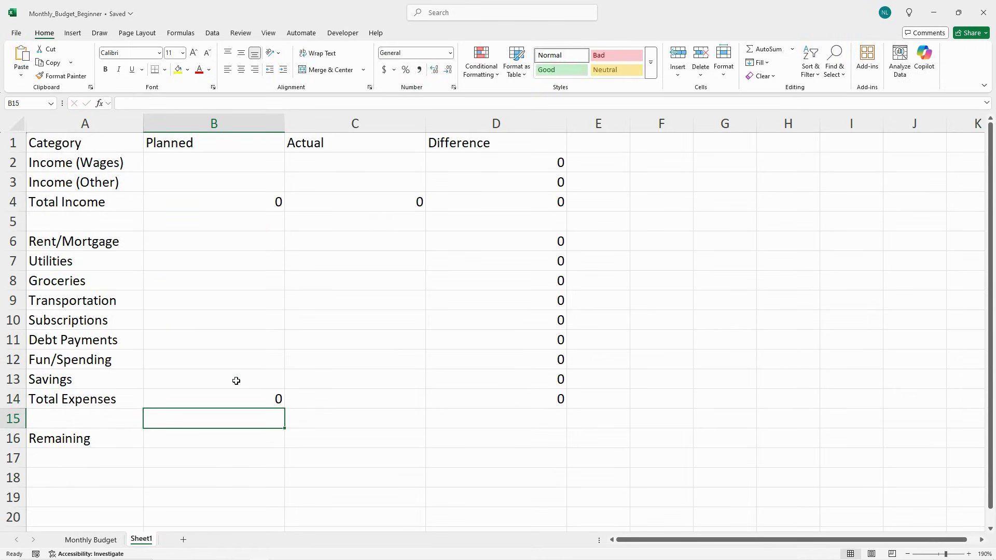
{"action": "left_click", "coordinate": [244, 400]}
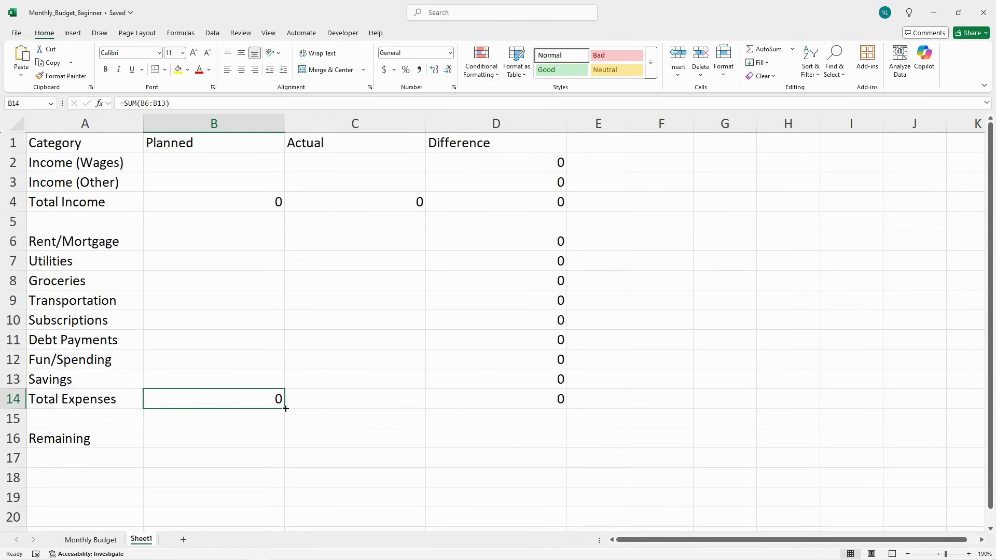
{"action": "left_click_drag", "start_coordinate": [284, 409], "coordinate": [412, 374]}
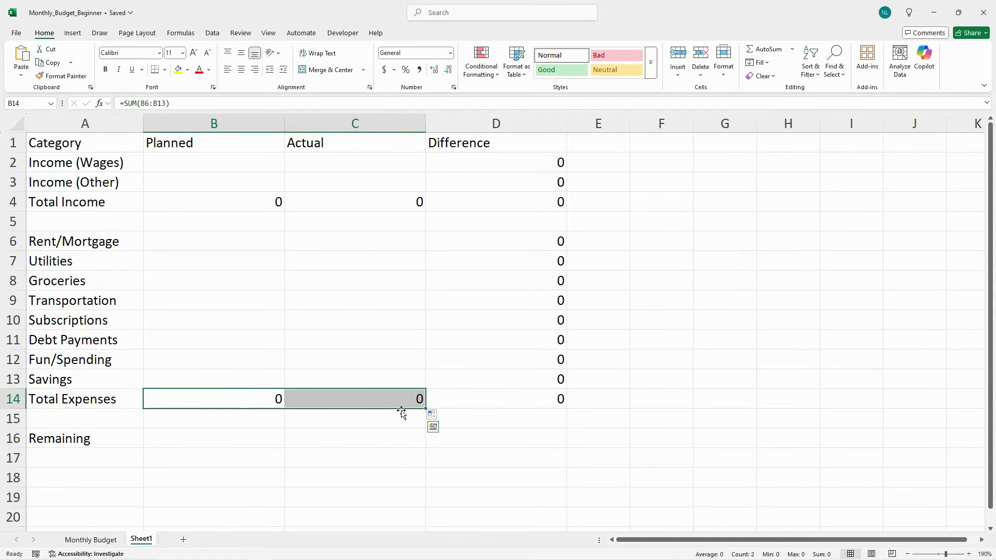
{"action": "left_click", "coordinate": [270, 440]}
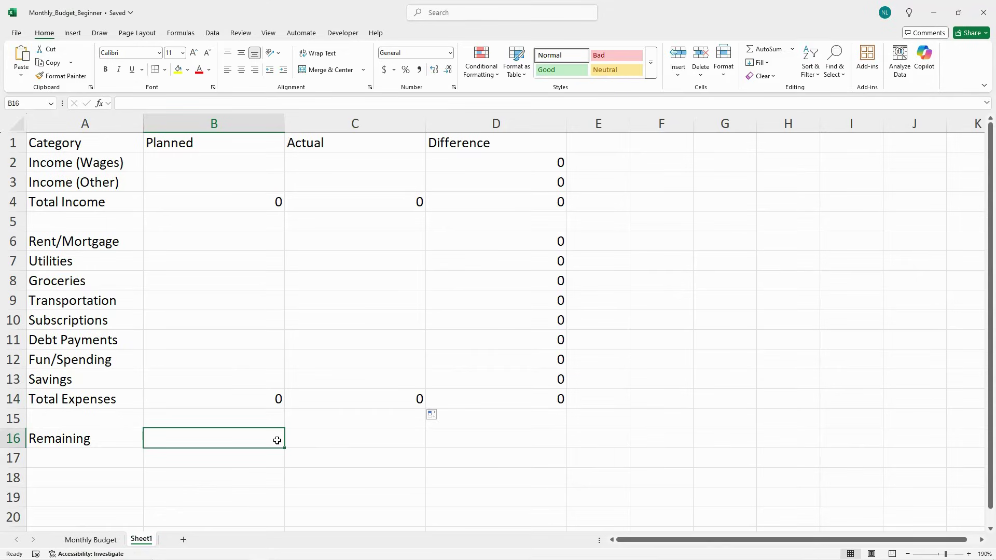
Enter =B4-B14 in B16 for Remaining and copy it across to C16
{"action": "type", "text": "="}
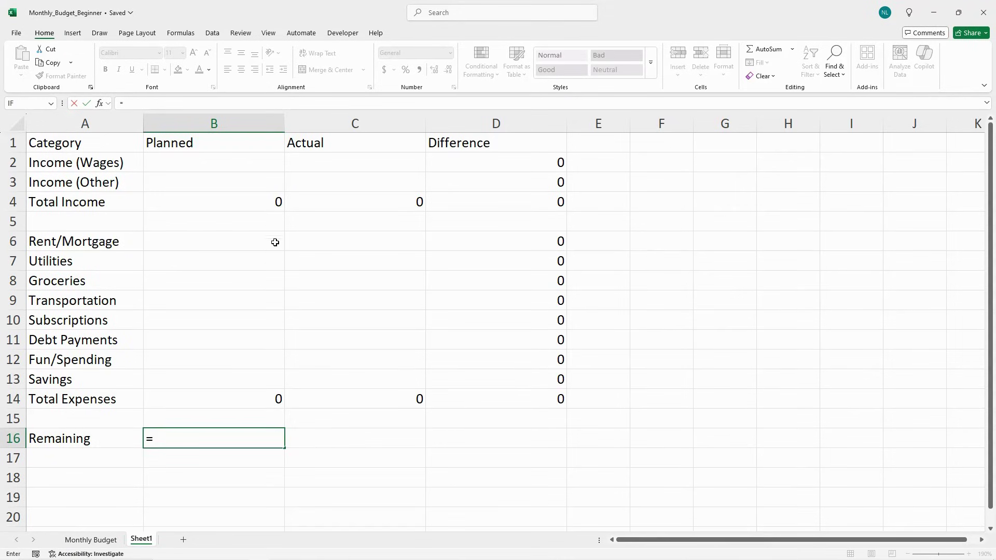
{"action": "left_click", "coordinate": [248, 206]}
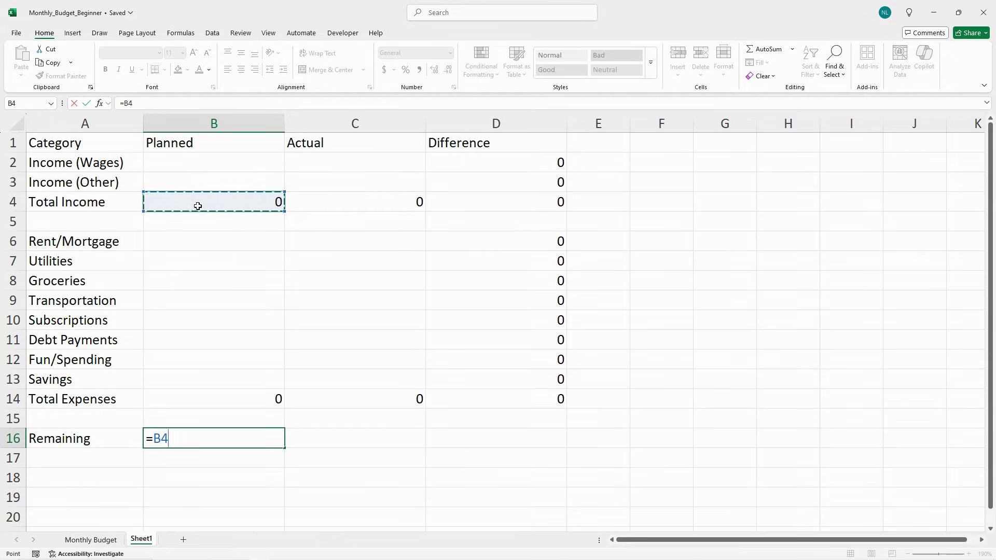
{"action": "type", "text": "-"}
{"action": "left_click", "coordinate": [211, 400]}
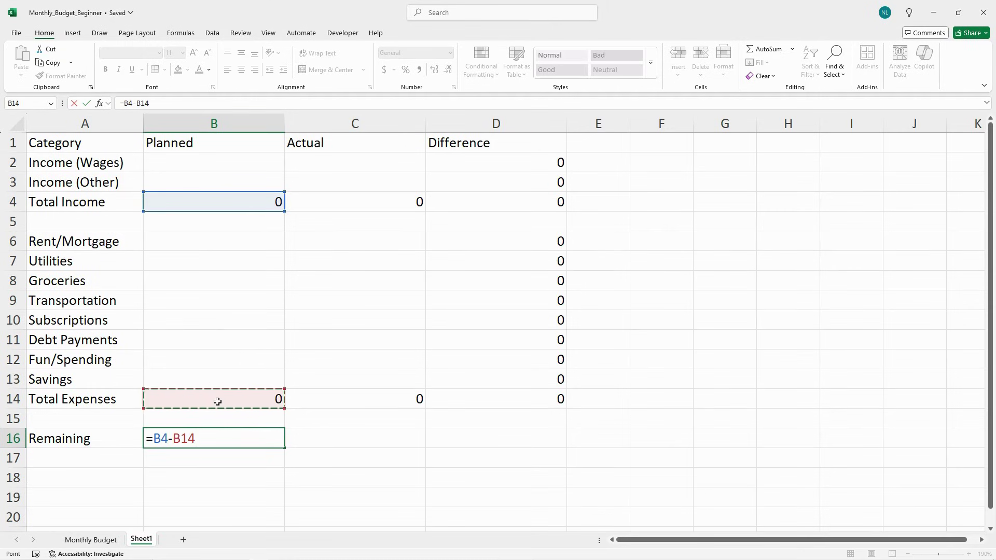
{"action": "key", "text": "Return"}
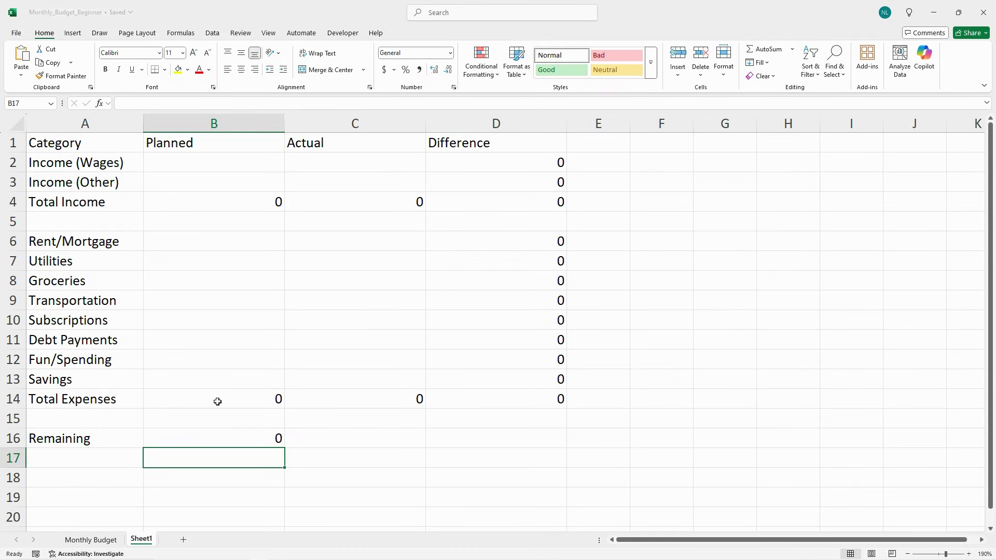
{"action": "left_click", "coordinate": [270, 440]}
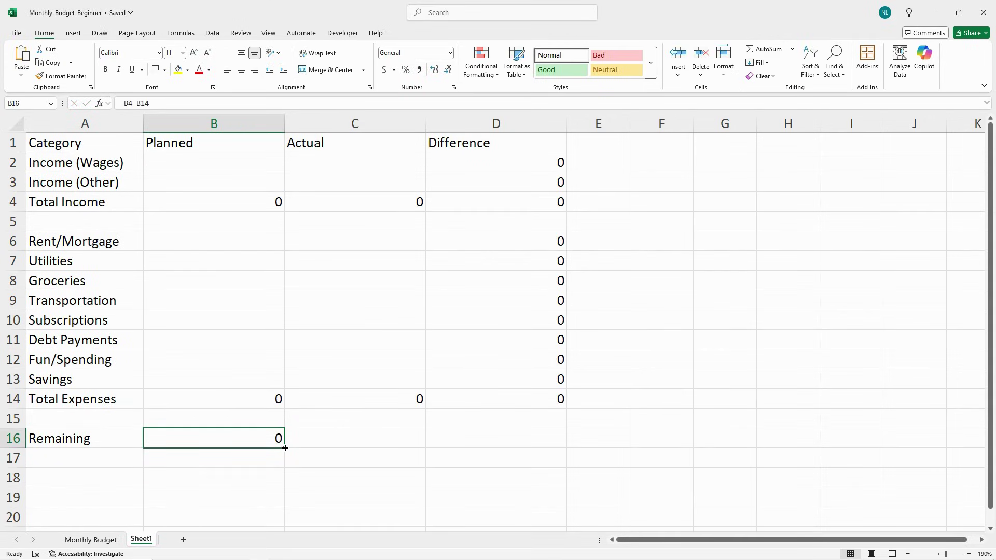
{"action": "left_click_drag", "start_coordinate": [285, 448], "coordinate": [396, 448]}
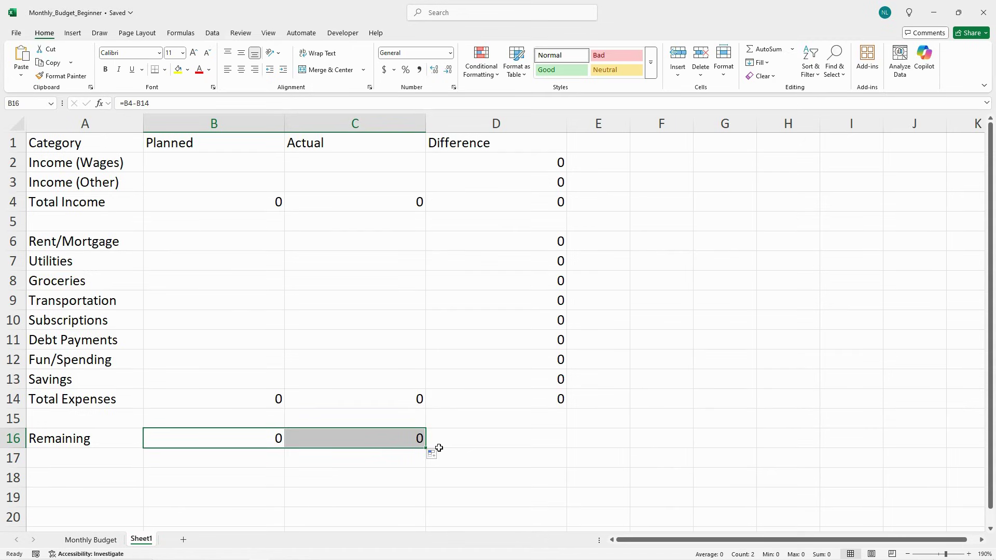
Enter =C16-B16 in D16 for the Remaining difference
{"action": "left_click", "coordinate": [527, 441]}
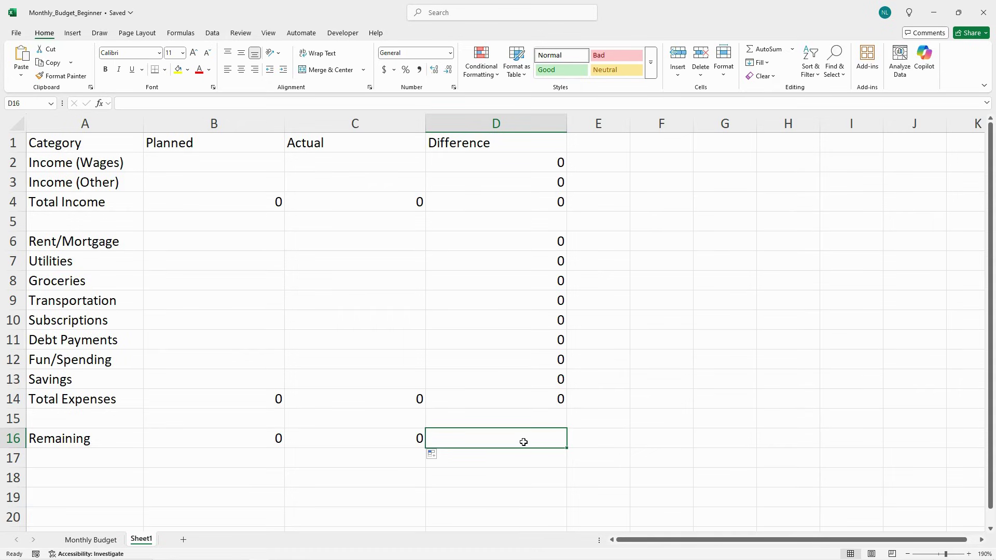
{"action": "type", "text": "="}
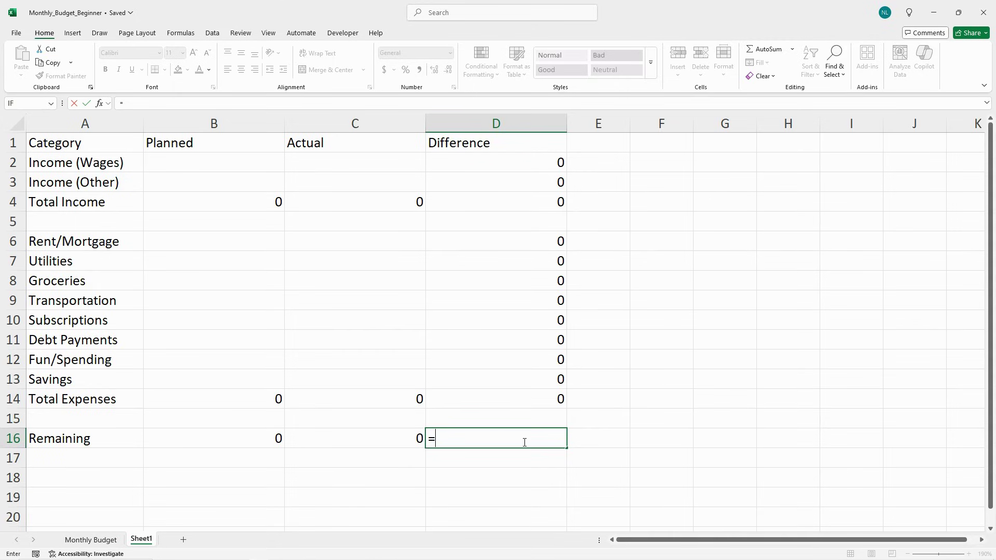
{"action": "type", "text": "c"}
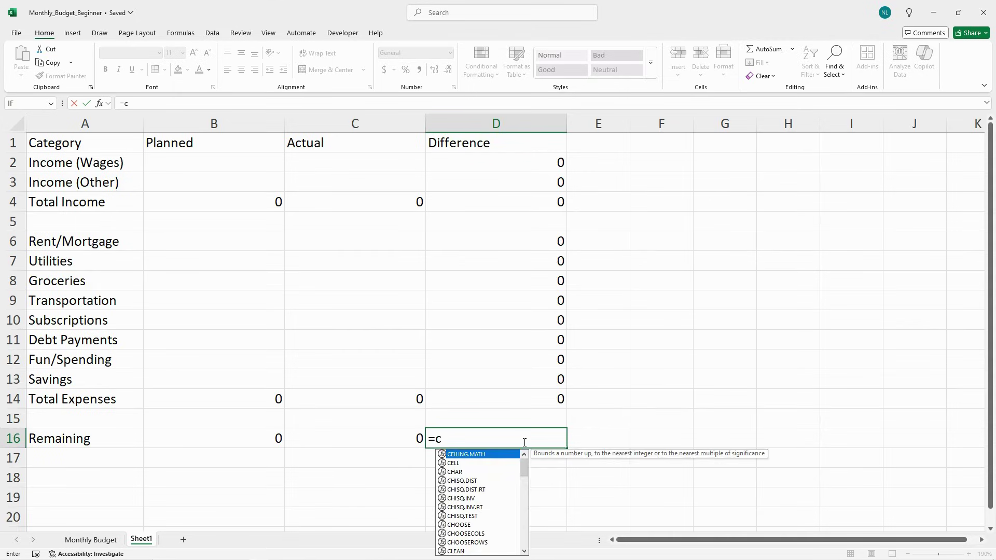
{"action": "type", "text": "16"}
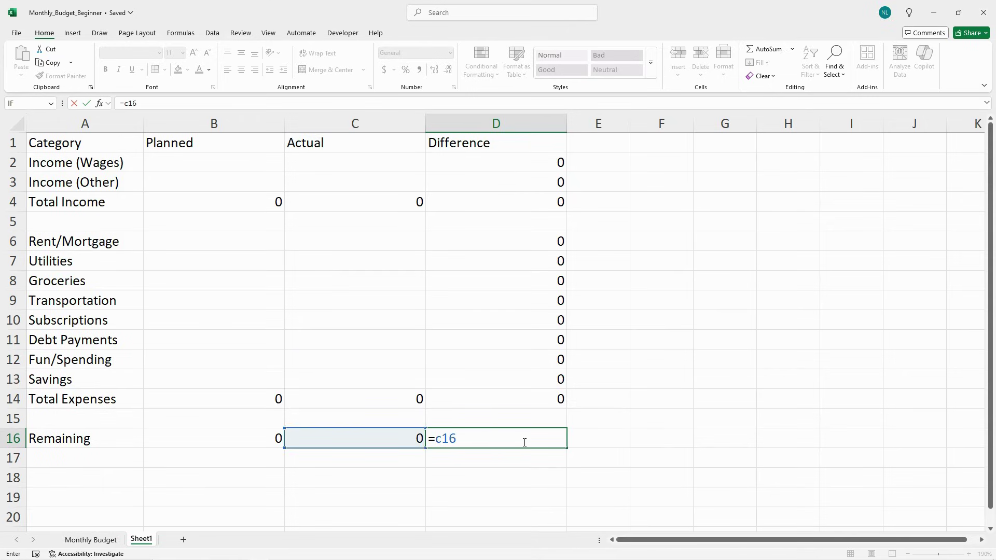
{"action": "type", "text": "-b16"}
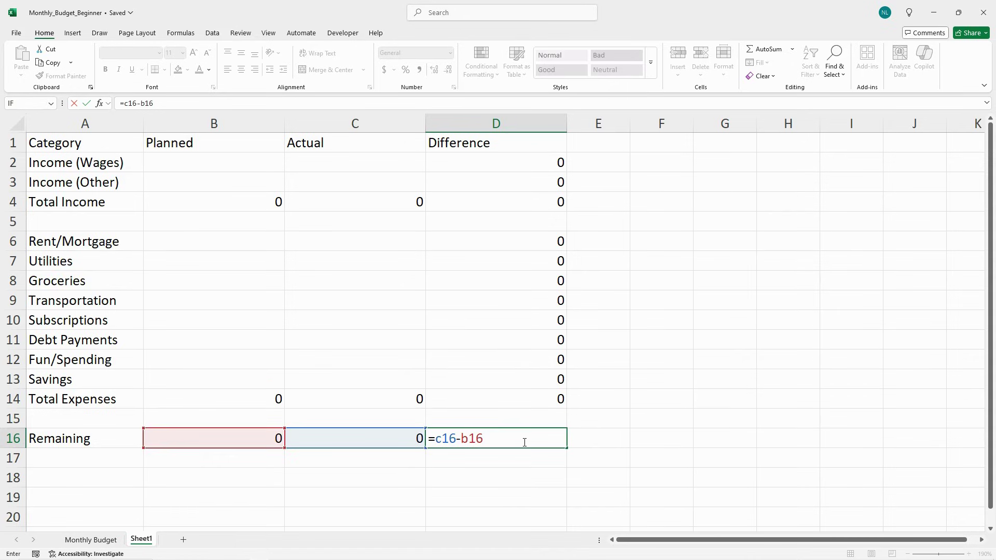
{"action": "key", "text": "Return"}
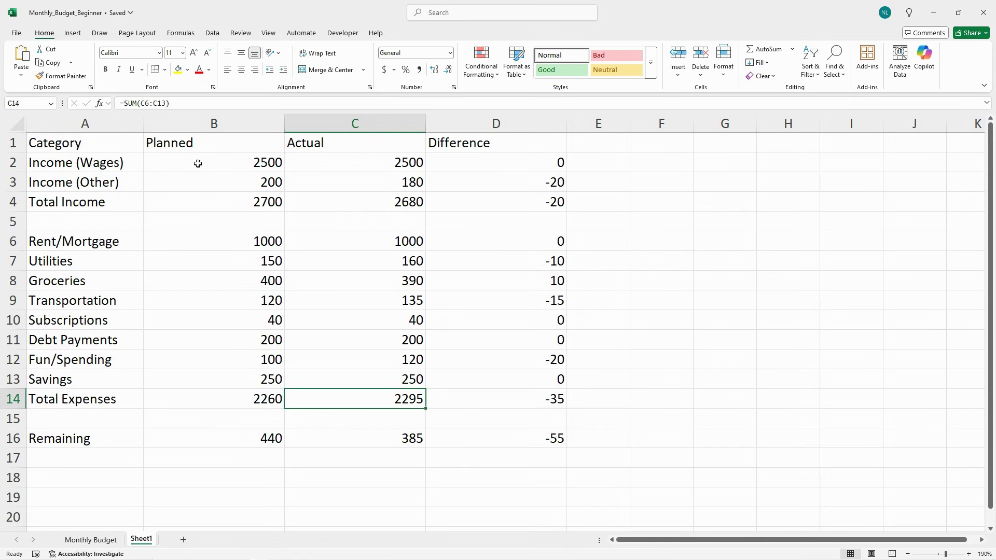
Format the amounts in B2:D16 as Currency, e.g. $2,500.00 and -$55.00
{"action": "left_click_drag", "start_coordinate": [198, 163], "coordinate": [519, 439]}
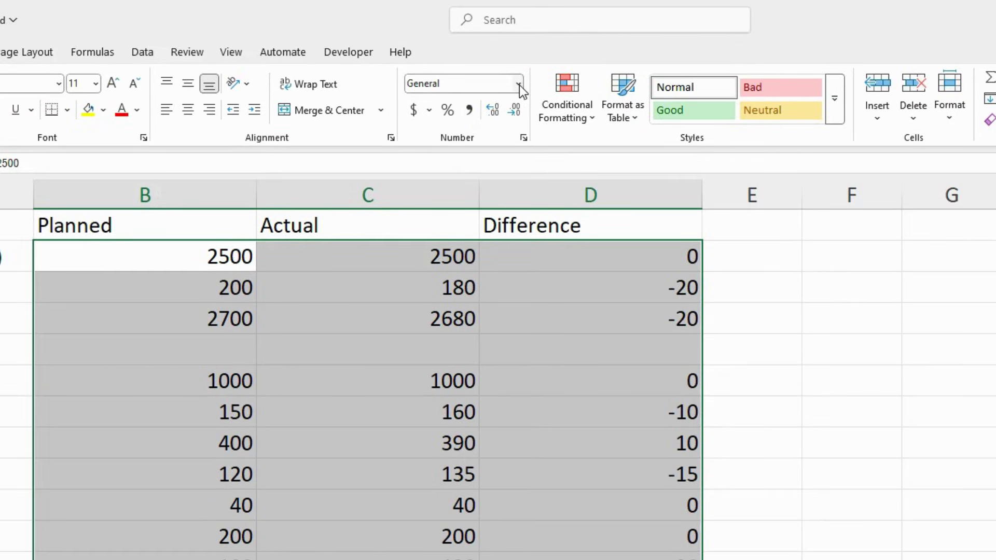
{"action": "left_click", "coordinate": [519, 85]}
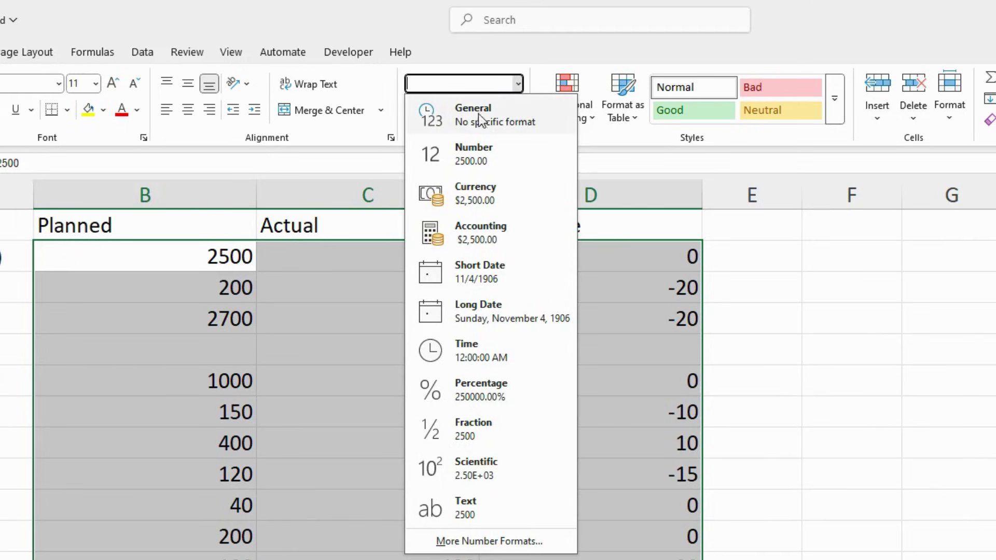
{"action": "left_click", "coordinate": [478, 200]}
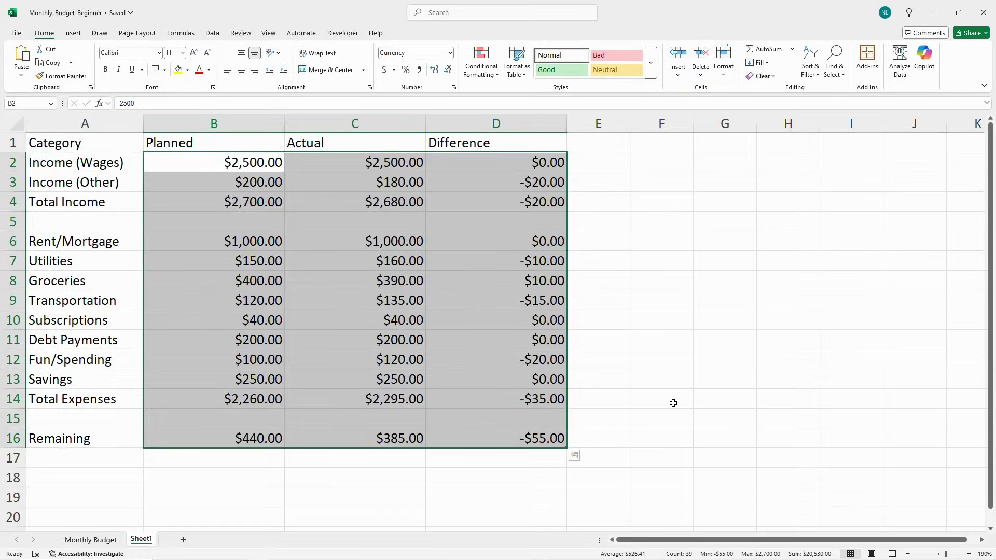
{"action": "left_click", "coordinate": [673, 404]}
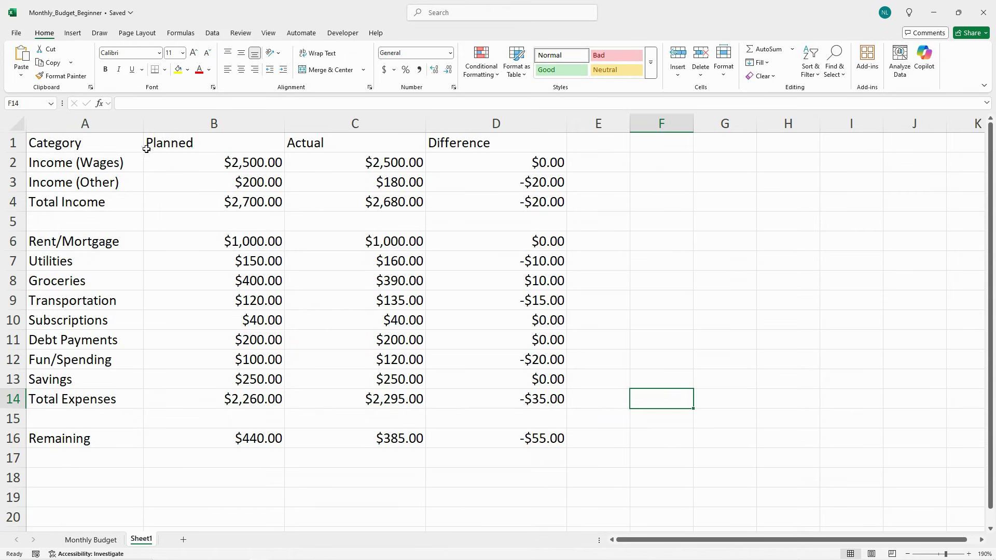
Give the header row and the Remaining row a light blue fill
{"action": "left_click_drag", "start_coordinate": [126, 144], "coordinate": [531, 146]}
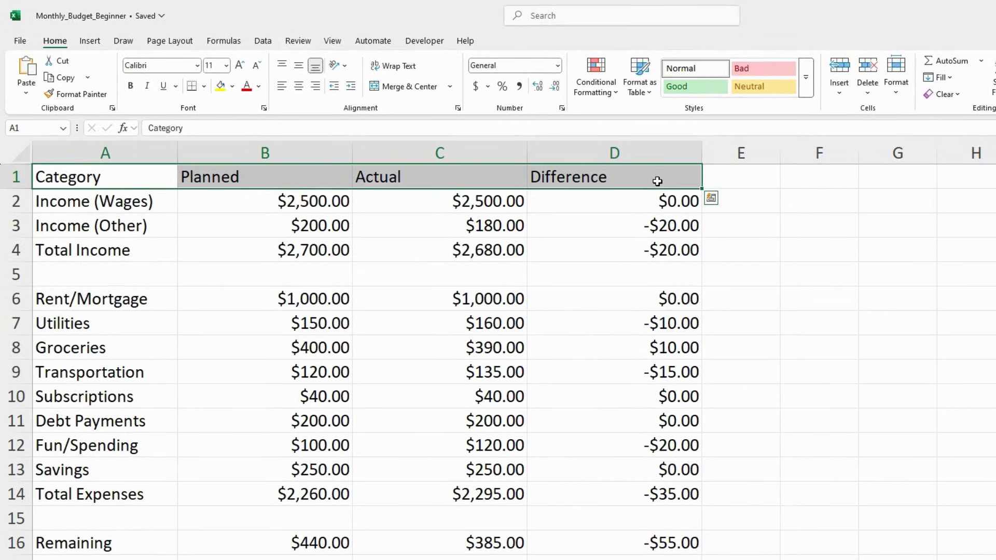
{"action": "left_click", "coordinate": [232, 87]}
{"action": "left_click", "coordinate": [229, 322]}
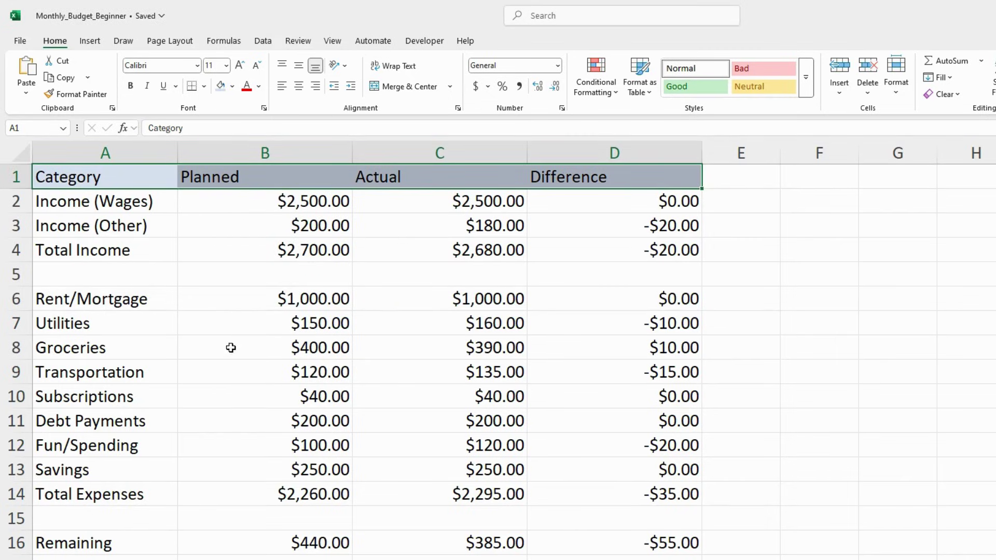
{"action": "left_click_drag", "start_coordinate": [89, 545], "coordinate": [602, 541]}
{"action": "left_click", "coordinate": [223, 86]}
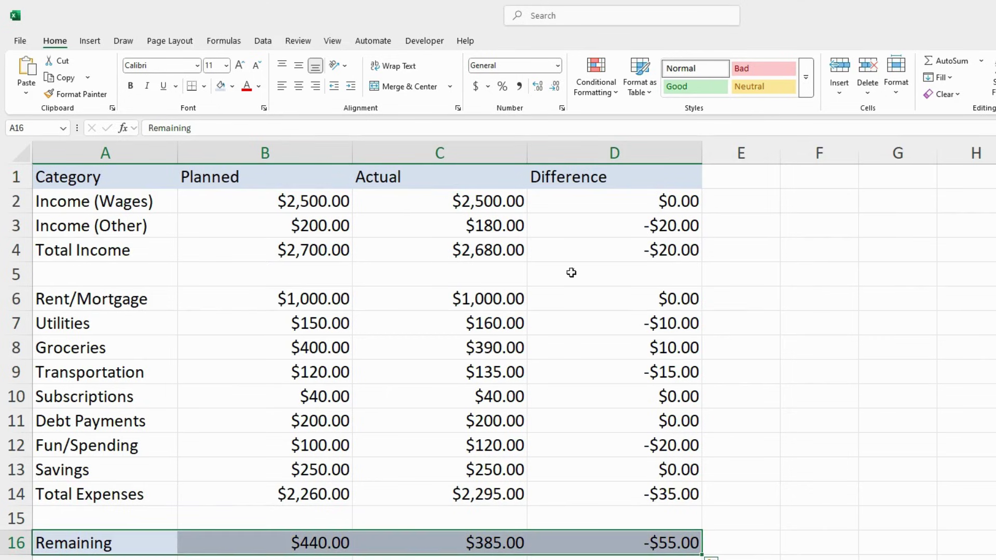
Bold the header, Total Income, Total Expenses and Remaining rows
{"action": "left_click_drag", "start_coordinate": [156, 182], "coordinate": [626, 175]}
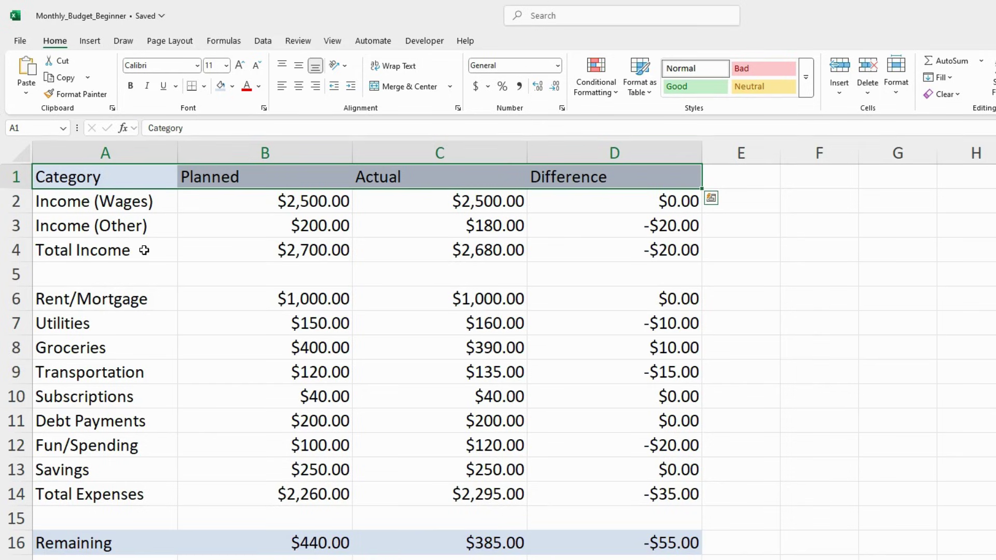
{"action": "left_click_drag", "start_coordinate": [144, 250], "coordinate": [612, 259]}
{"action": "left_click_drag", "start_coordinate": [94, 497], "coordinate": [639, 491]}
{"action": "left_click_drag", "start_coordinate": [116, 541], "coordinate": [601, 536]}
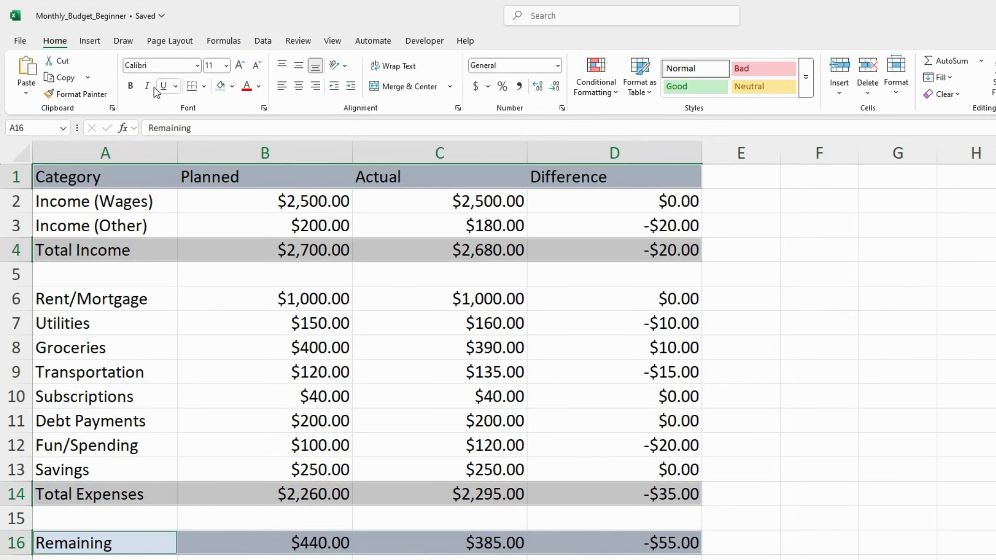
{"action": "left_click", "coordinate": [131, 86]}
{"action": "left_click", "coordinate": [819, 488]}
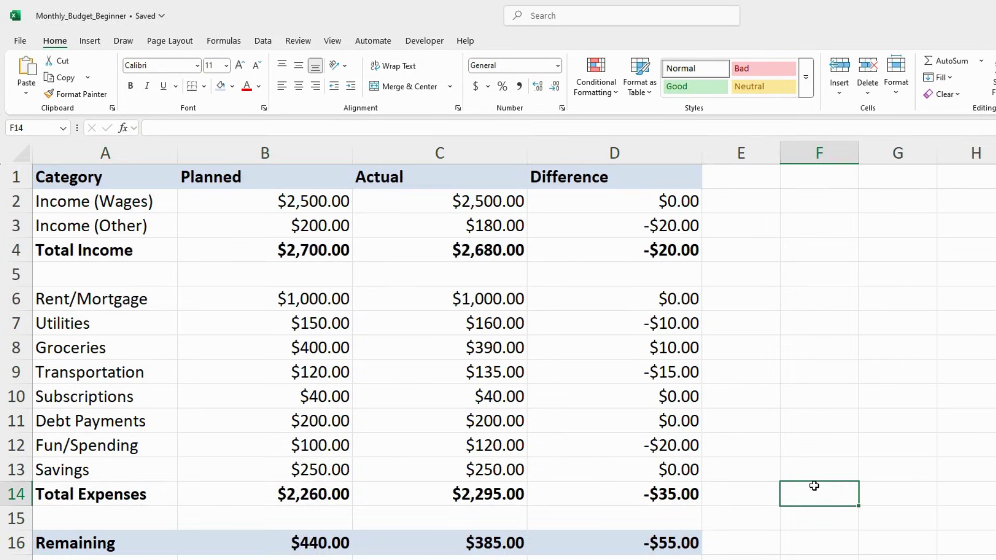
Fill the Total Income and Total Expenses rows with grey
{"action": "left_click", "coordinate": [153, 245]}
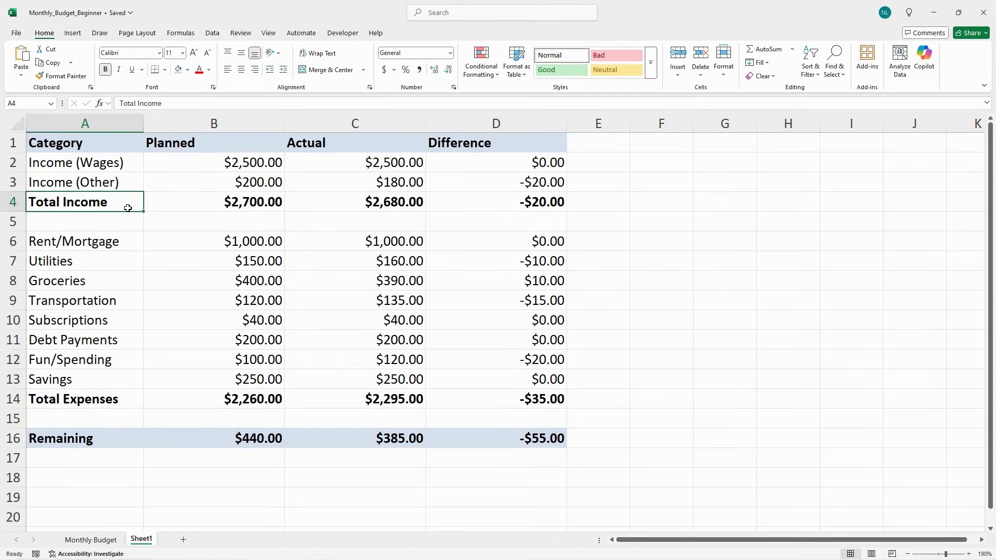
{"action": "left_click_drag", "start_coordinate": [127, 208], "coordinate": [452, 203]}
{"action": "left_click_drag", "start_coordinate": [126, 399], "coordinate": [476, 403]}
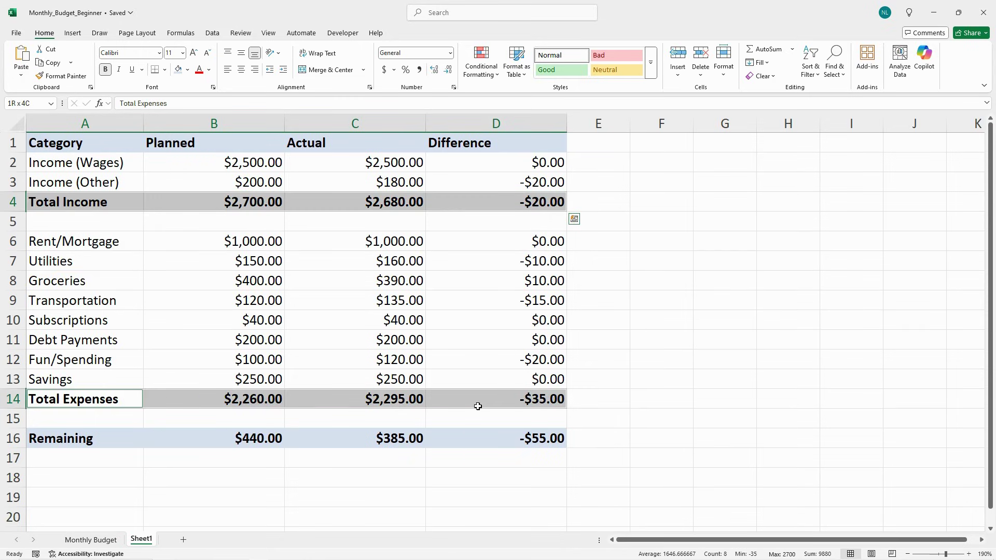
{"action": "left_click", "coordinate": [187, 69]}
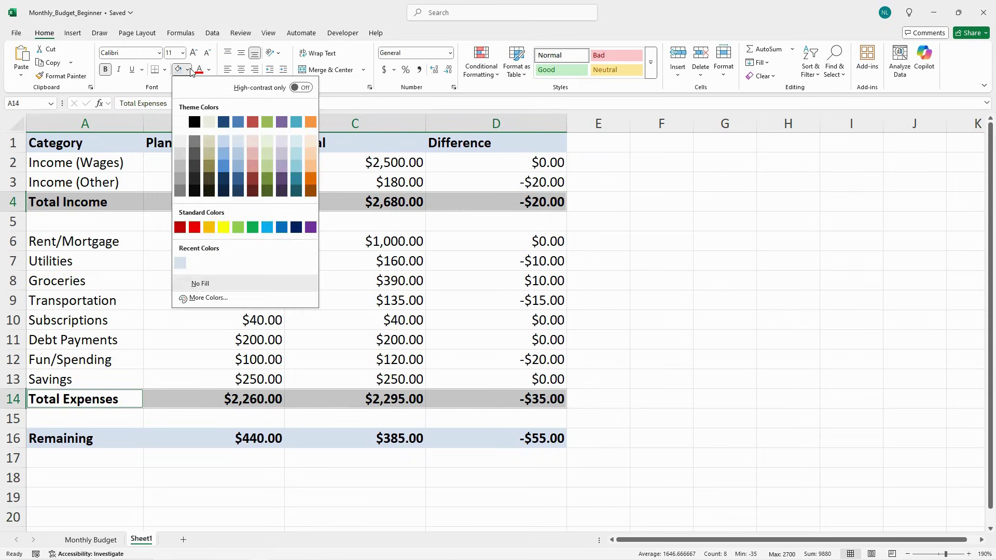
{"action": "left_click", "coordinate": [179, 159]}
{"action": "left_click", "coordinate": [622, 342]}
Set the whole sheet's font to Century Gothic
{"action": "left_click", "coordinate": [596, 485]}
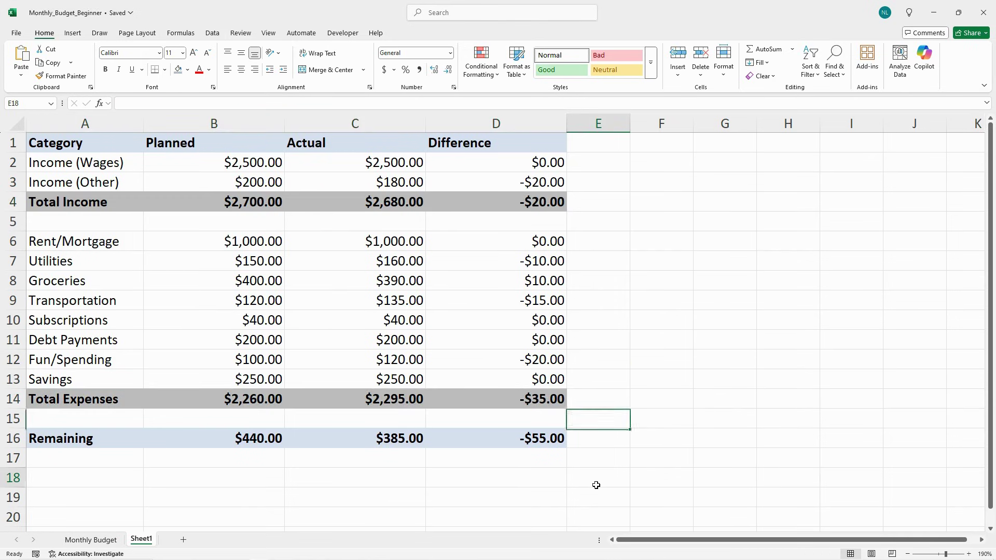
{"action": "key", "text": "ctrl+a"}
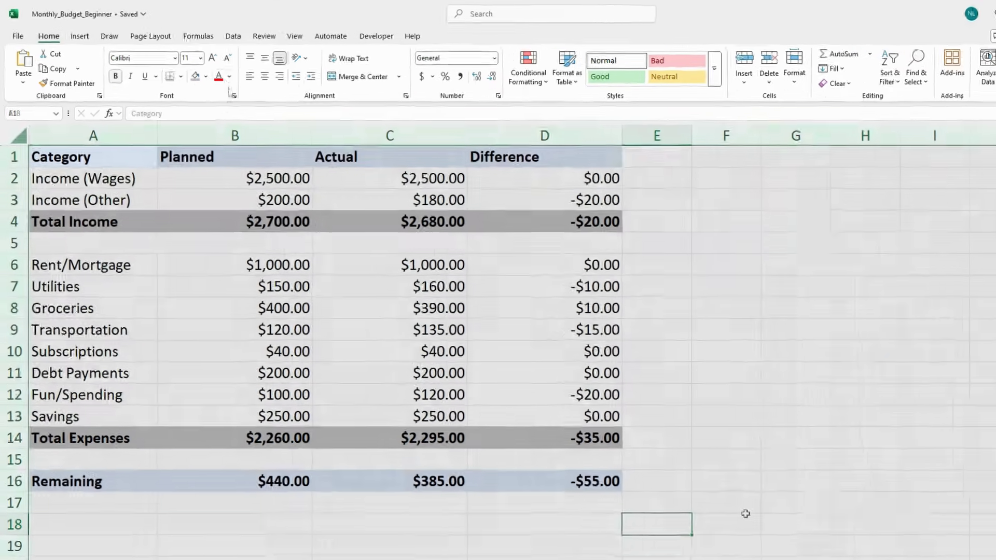
{"action": "left_click", "coordinate": [159, 53]}
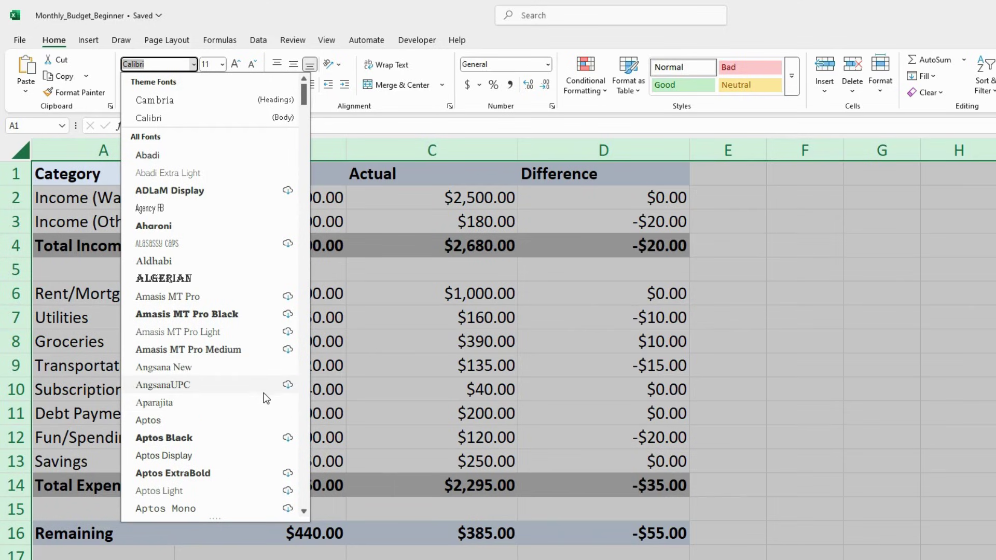
{"action": "scroll", "coordinate": [263, 393], "scroll_direction": "down", "scroll_amount": 15}
{"action": "scroll", "coordinate": [254, 470], "scroll_direction": "down", "scroll_amount": 11}
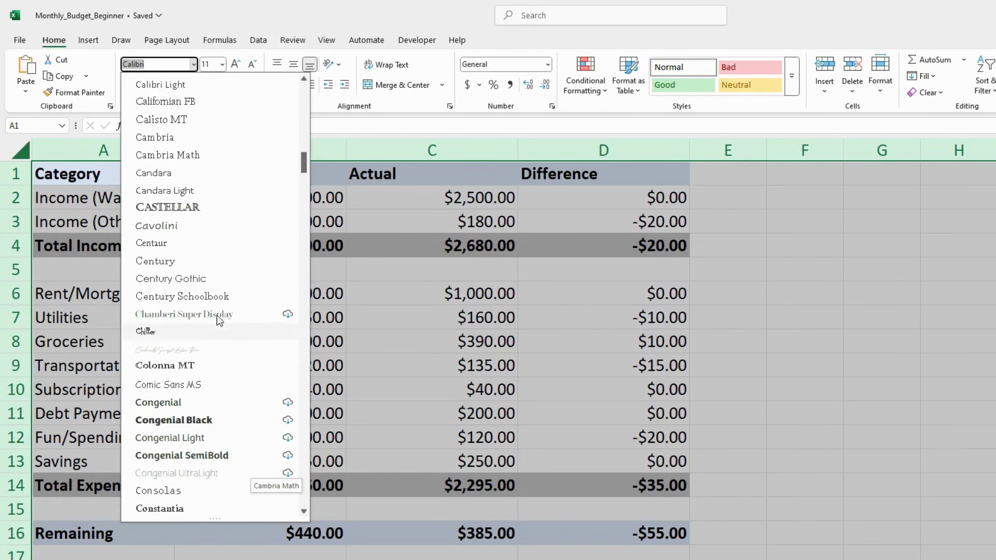
{"action": "left_click", "coordinate": [206, 278]}
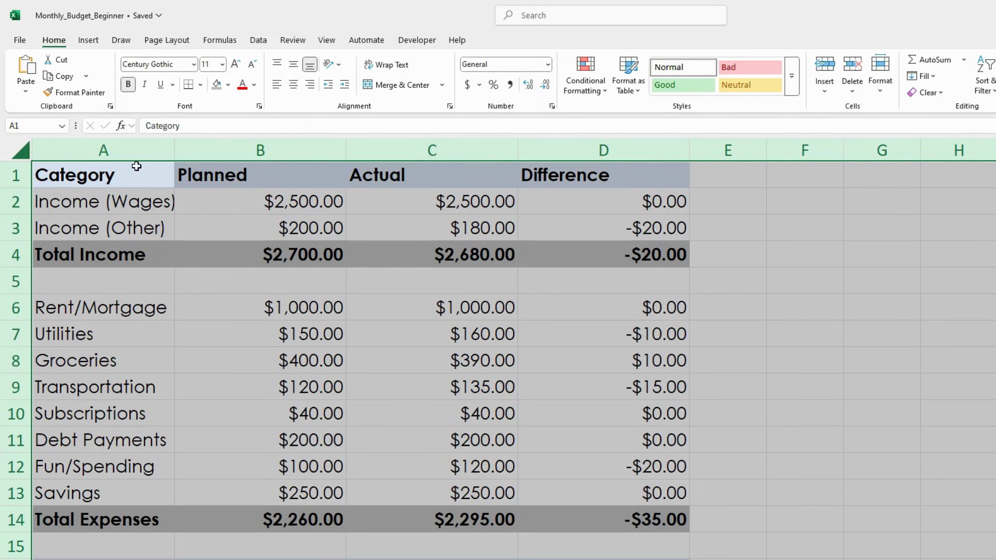
Right-align the Planned, Actual and Difference column headers
{"action": "left_click_drag", "start_coordinate": [205, 175], "coordinate": [560, 176]}
{"action": "left_click", "coordinate": [310, 85]}
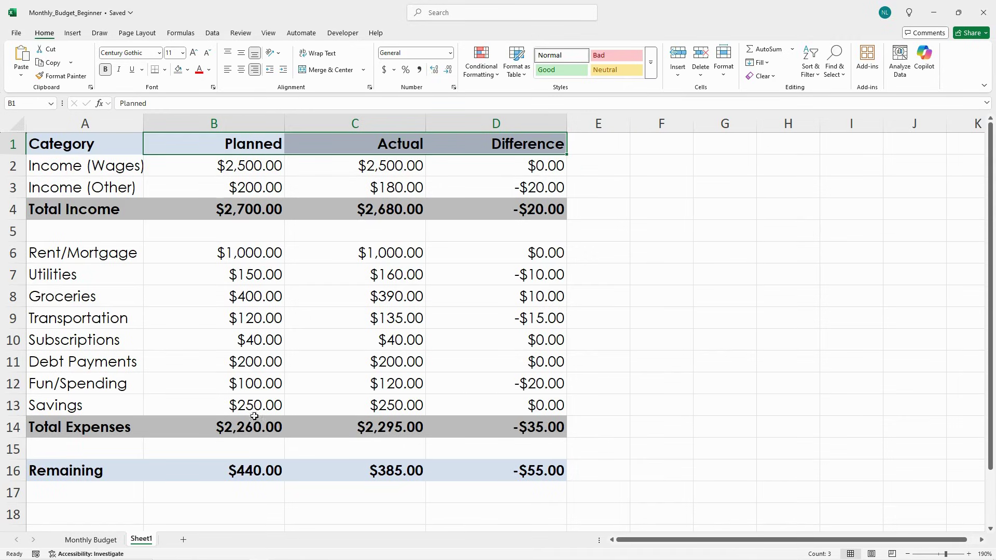
{"action": "left_click", "coordinate": [626, 477]}
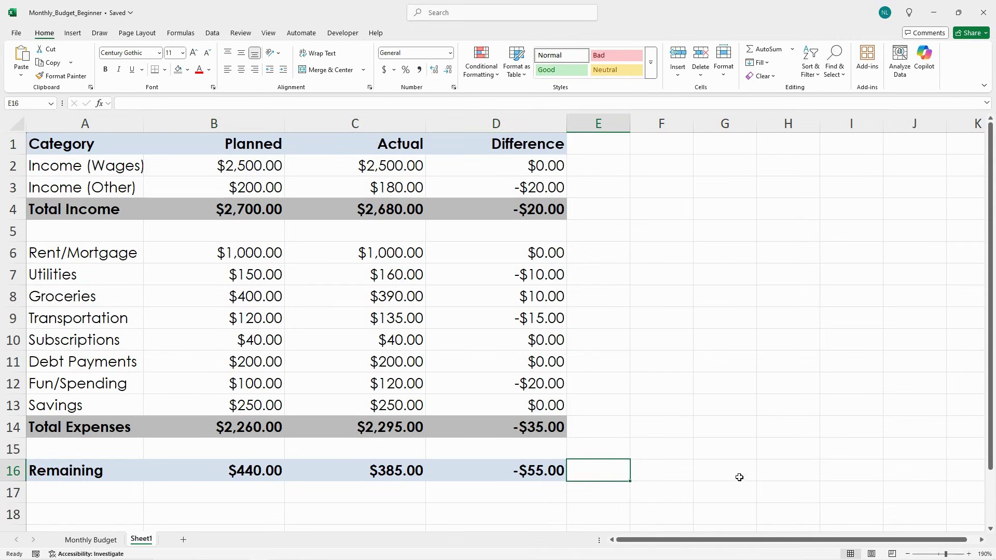
{"action": "left_click", "coordinate": [661, 494]}
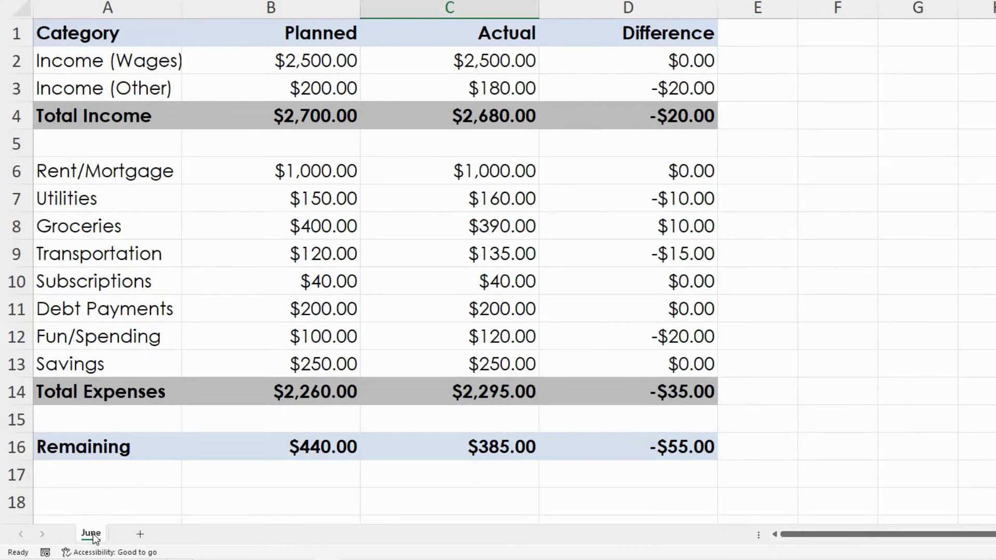
Create a copy of the June sheet placed after all existing sheets
{"action": "right_click", "coordinate": [73, 540]}
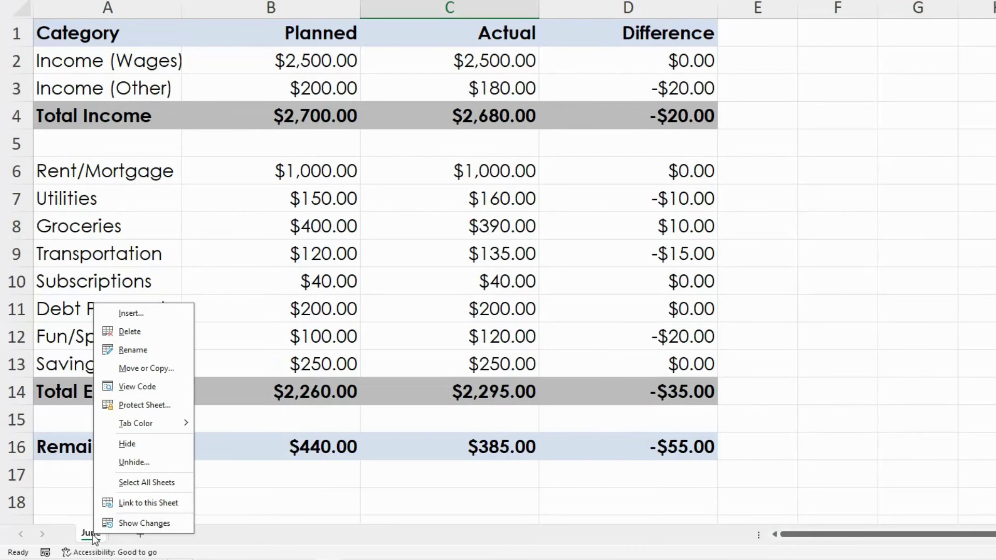
{"action": "left_click", "coordinate": [152, 369]}
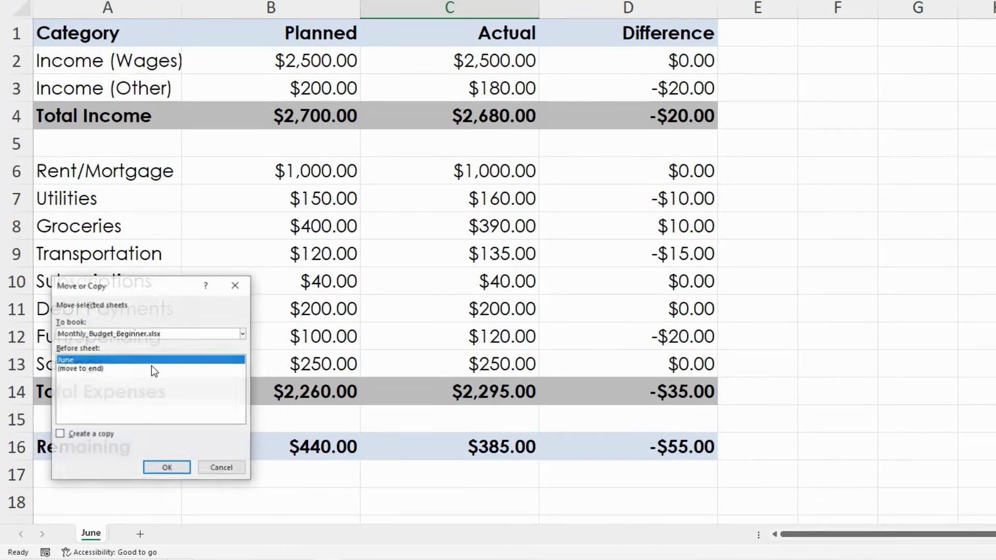
{"action": "left_click", "coordinate": [59, 434]}
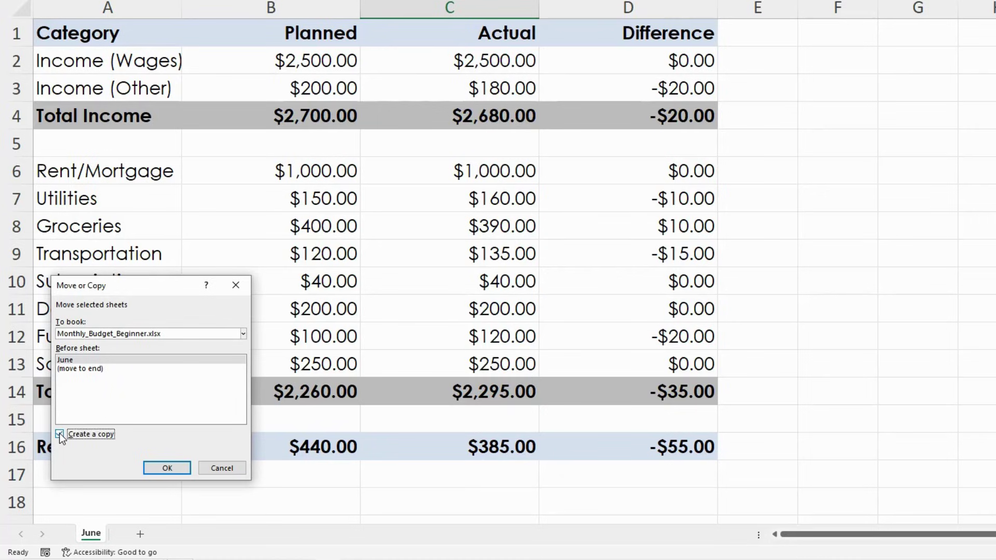
{"action": "left_click", "coordinate": [88, 368]}
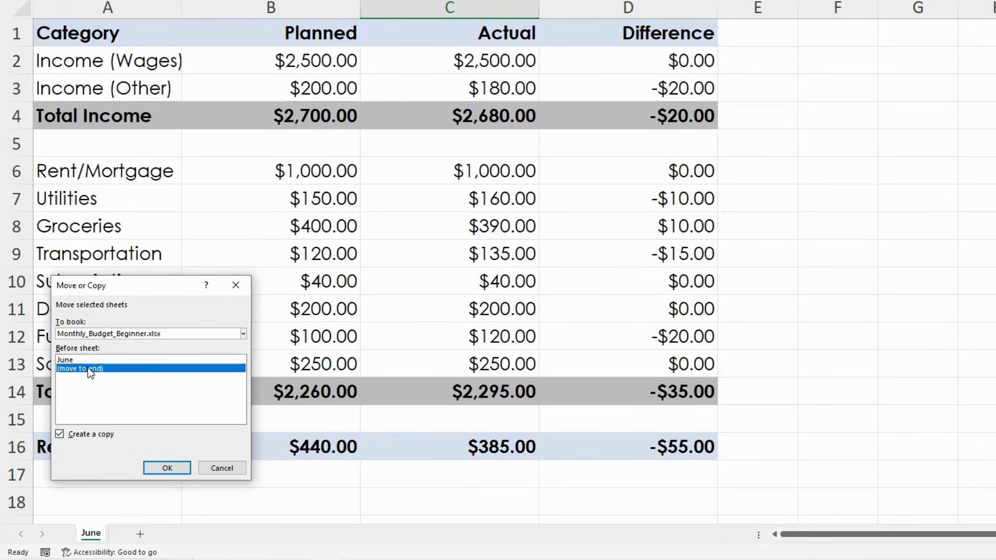
{"action": "left_click", "coordinate": [167, 468]}
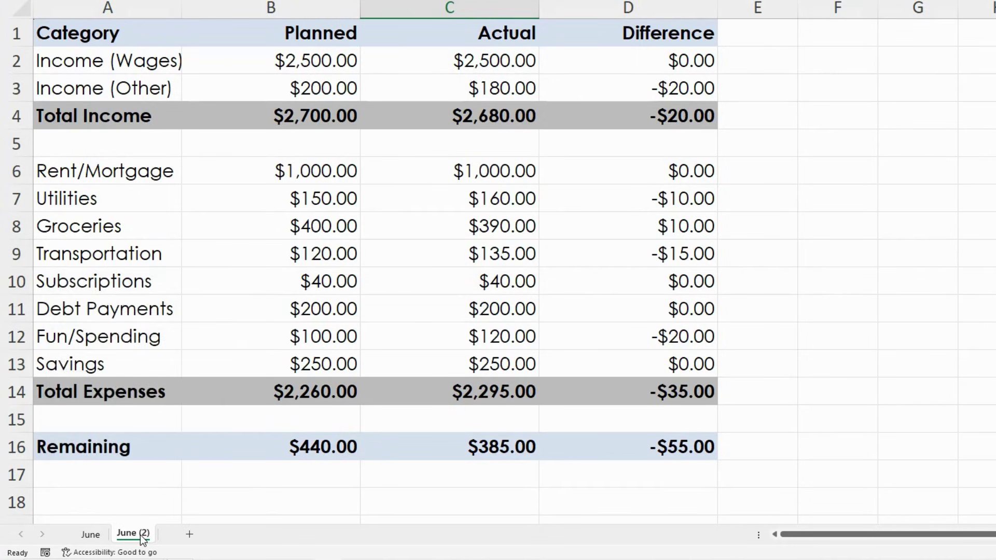
Rename the June (2) sheet to 'July'
{"action": "right_click", "coordinate": [143, 539]}
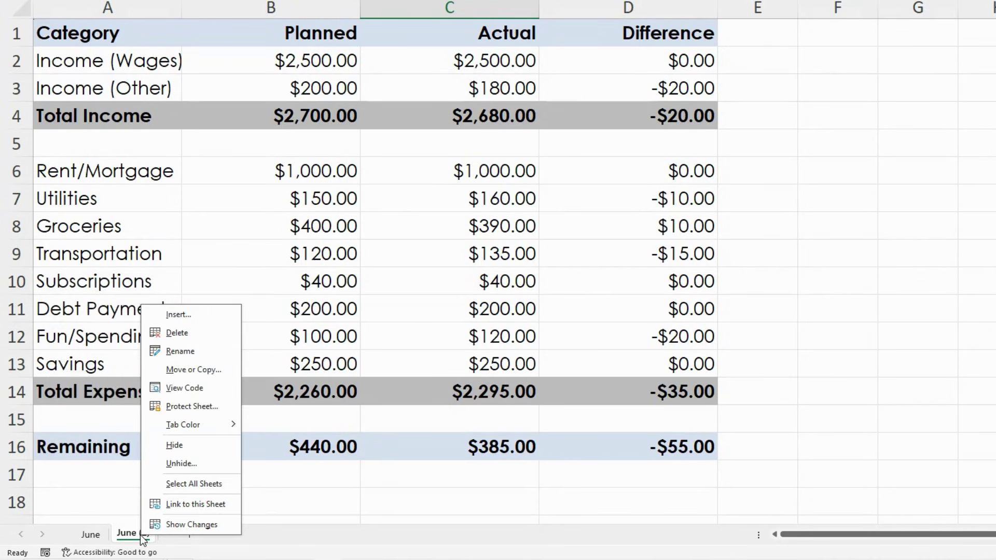
{"action": "left_click", "coordinate": [182, 352]}
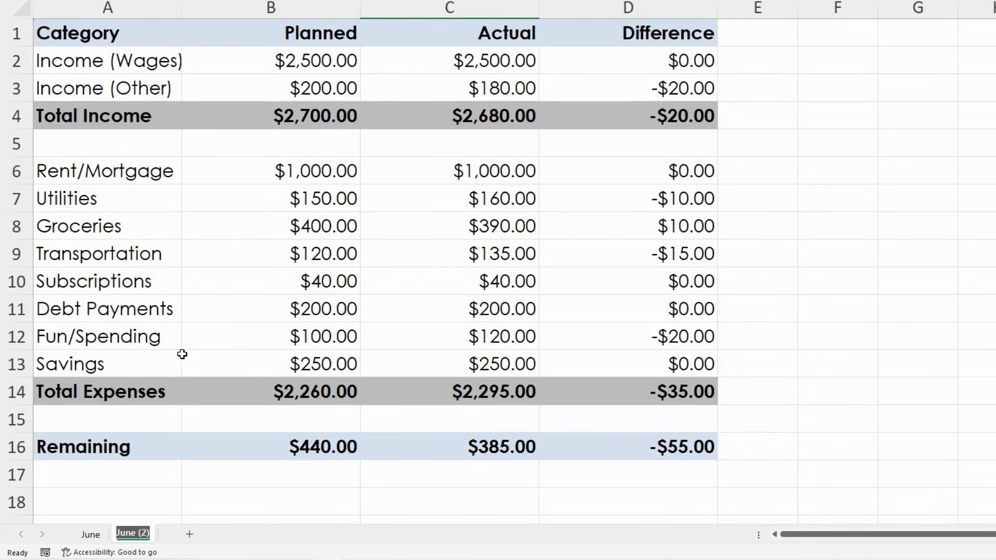
{"action": "type", "text": "July"}
{"action": "key", "text": "Return"}
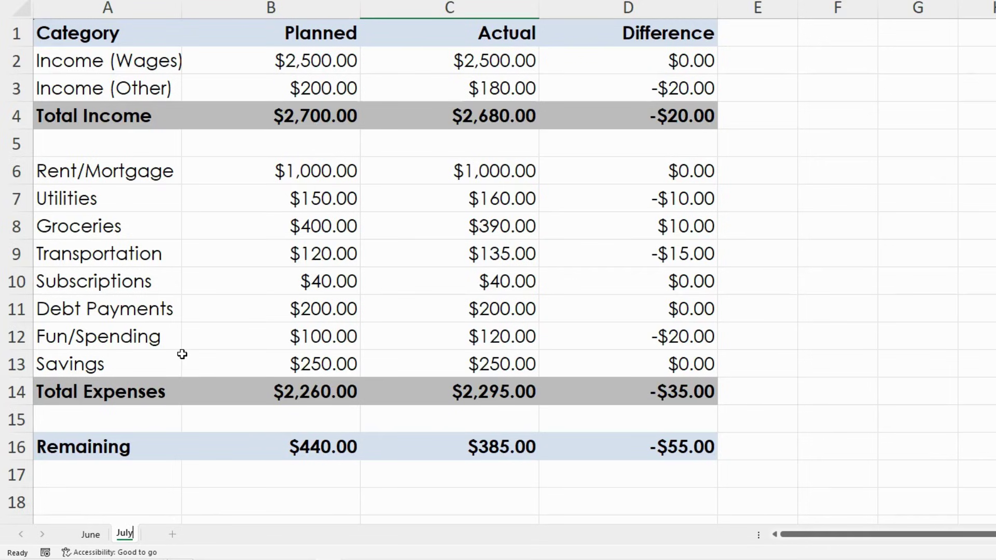
Clear the Actual amounts for income and expenses from Wages through Fun/Spending
{"action": "left_click", "coordinate": [493, 60]}
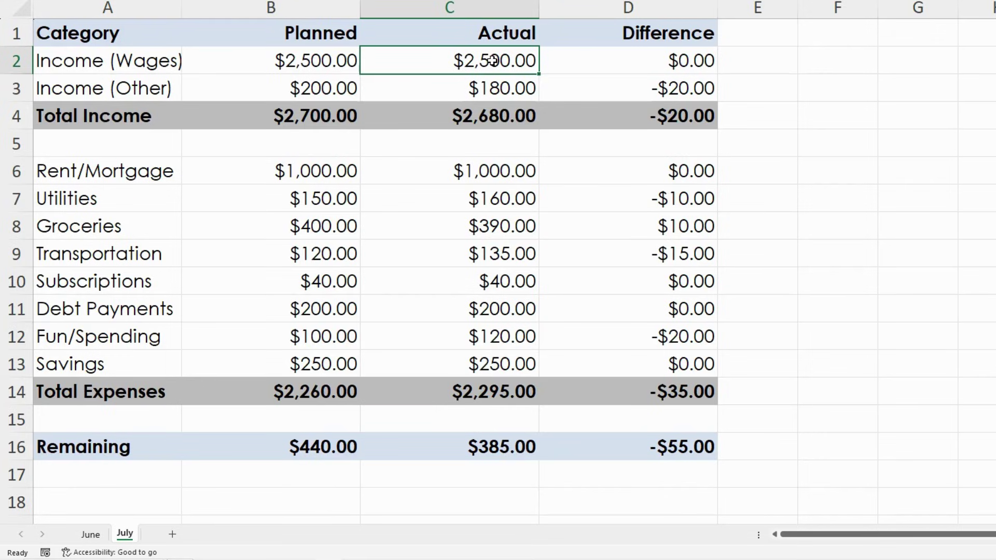
{"action": "key", "text": "BackSpace"}
{"action": "key", "text": "Return"}
{"action": "key", "text": "BackSpace"}
{"action": "key", "text": "Return"}
{"action": "key", "text": "Return"}
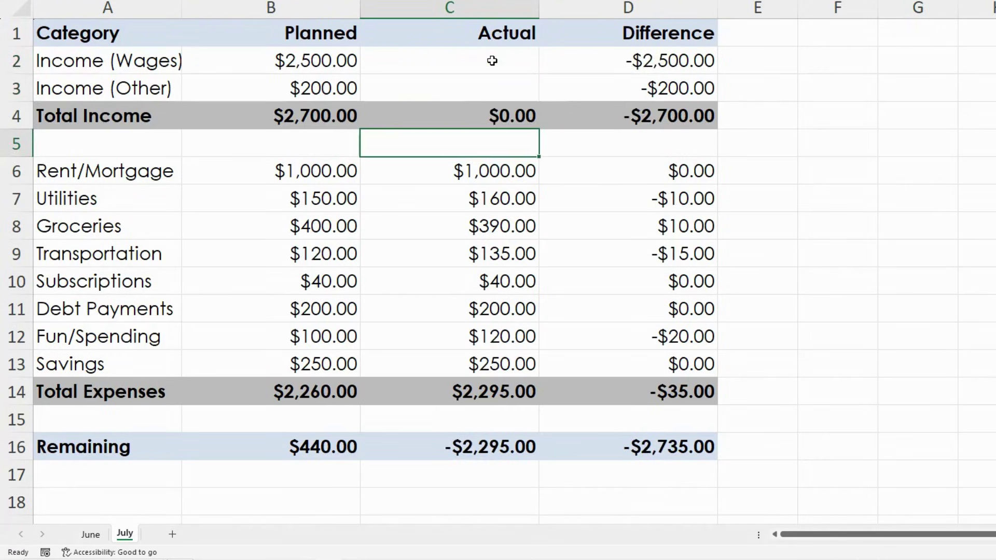
{"action": "key", "text": "Return"}
{"action": "key", "text": "BackSpace"}
{"action": "key", "text": "Return"}
{"action": "key", "text": "BackSpace"}
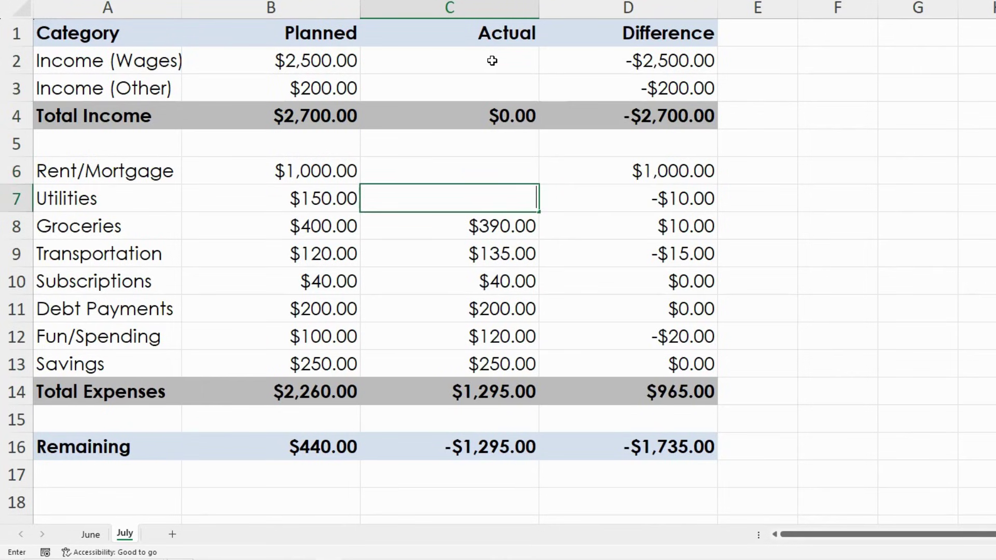
{"action": "key", "text": "Return"}
{"action": "key", "text": "BackSpace"}
{"action": "key", "text": "Return"}
{"action": "key", "text": "BackSpace"}
{"action": "key", "text": "Return"}
{"action": "key", "text": "BackSpace"}
{"action": "key", "text": "Return"}
{"action": "key", "text": "BackSpace"}
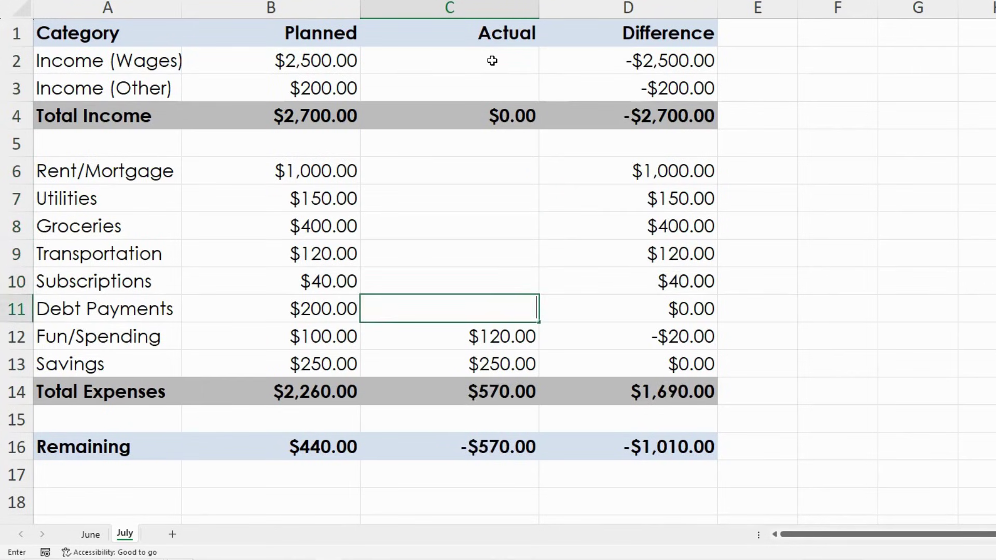
{"action": "key", "text": "Return"}
{"action": "key", "text": "BackSpace"}
{"action": "key", "text": "Return"}
{"action": "key", "text": "BackSpace"}
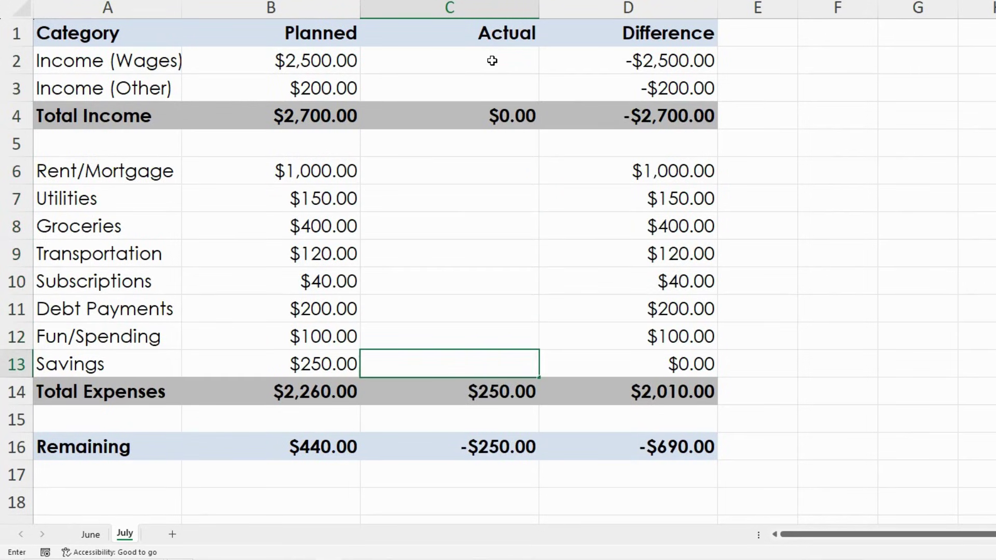